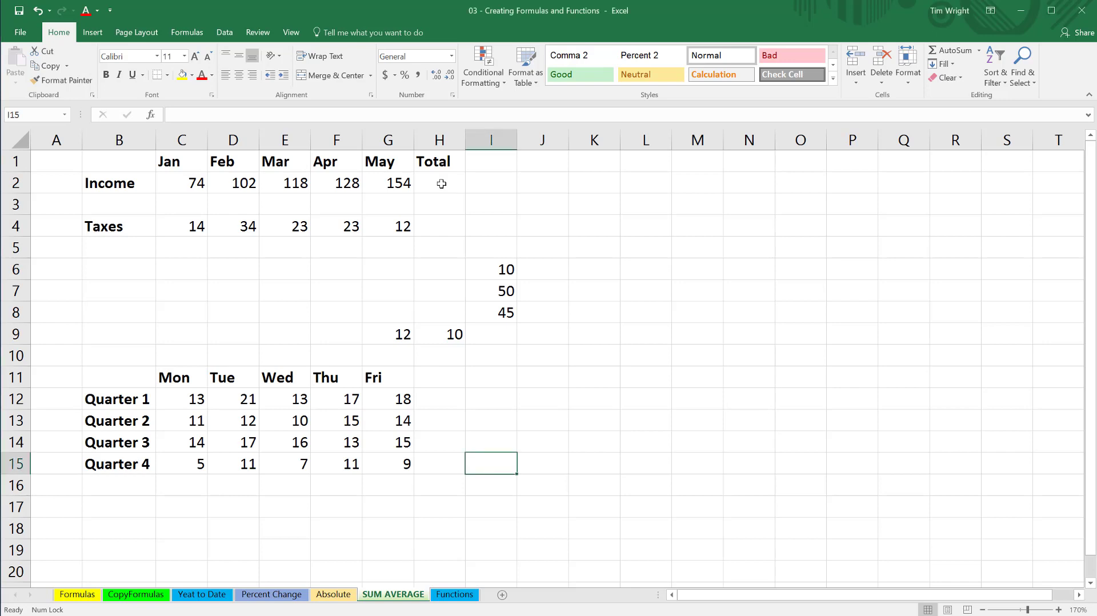
Enter a SUM formula in H2 adding the income cells C2:G2.
left_click(442, 183)
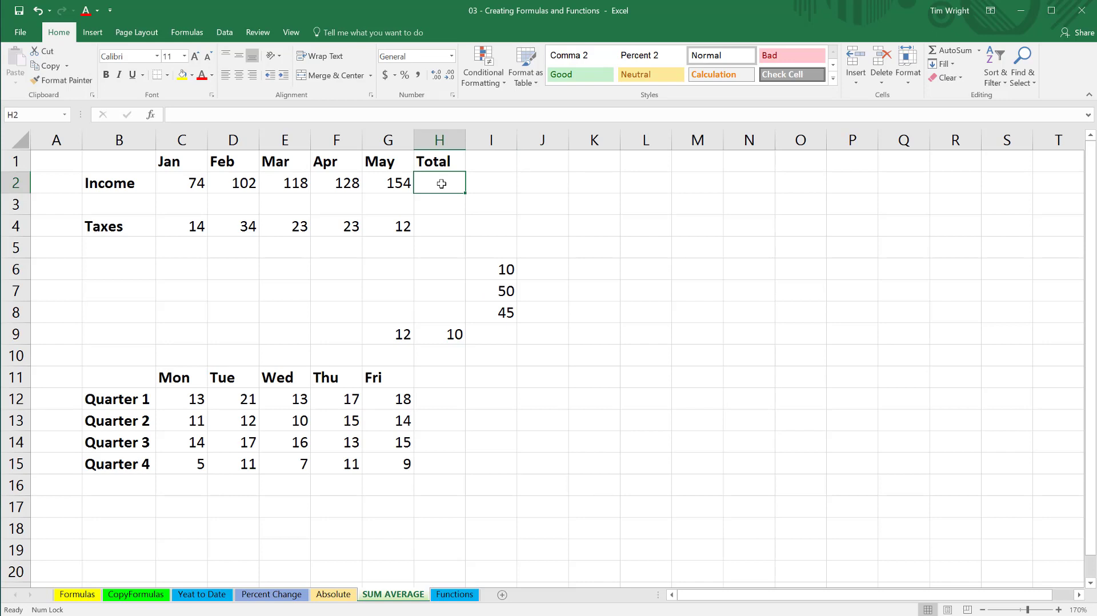
type("=")
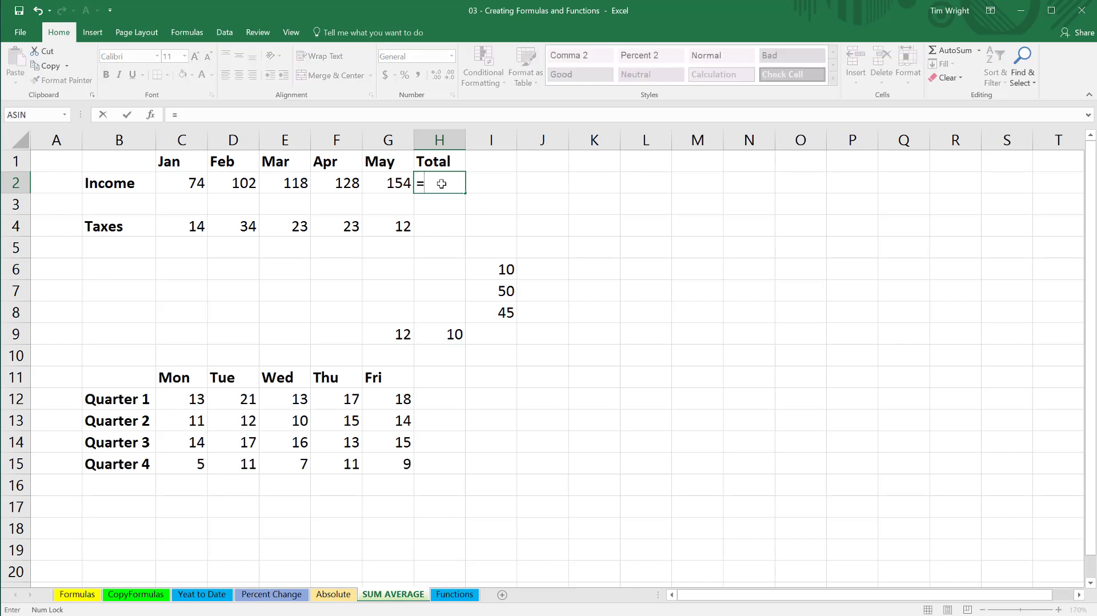
type("sum")
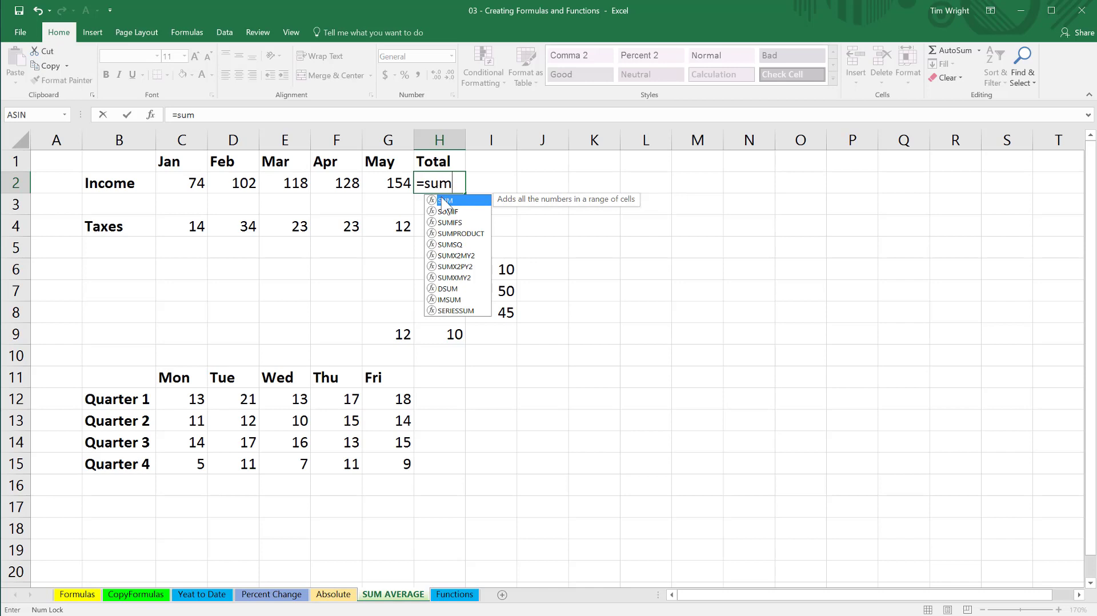
double_click(443, 201)
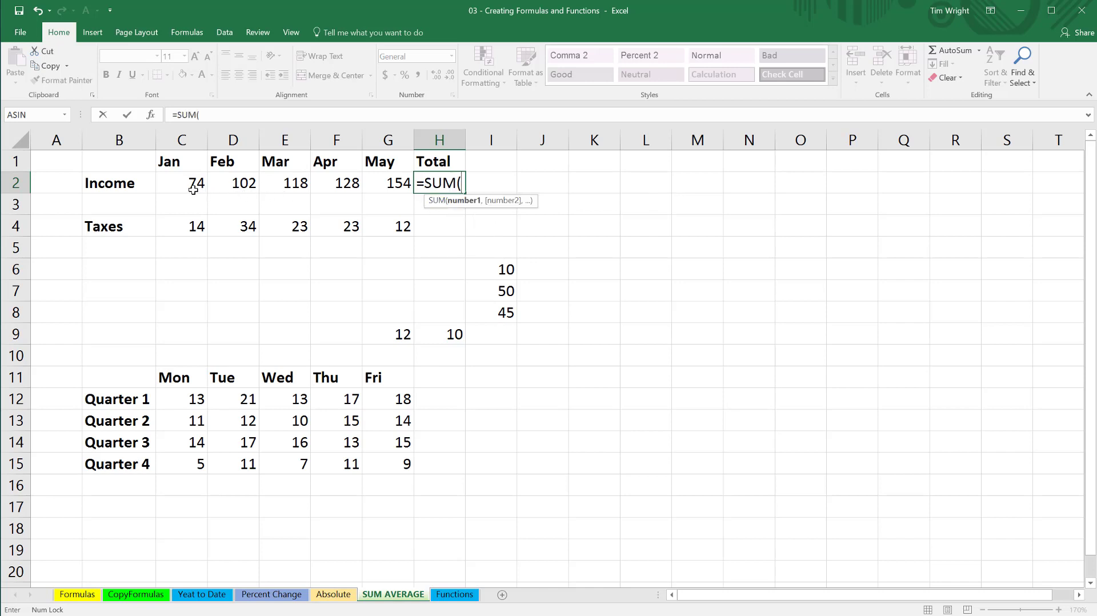
left_click_drag(194, 190, 382, 183)
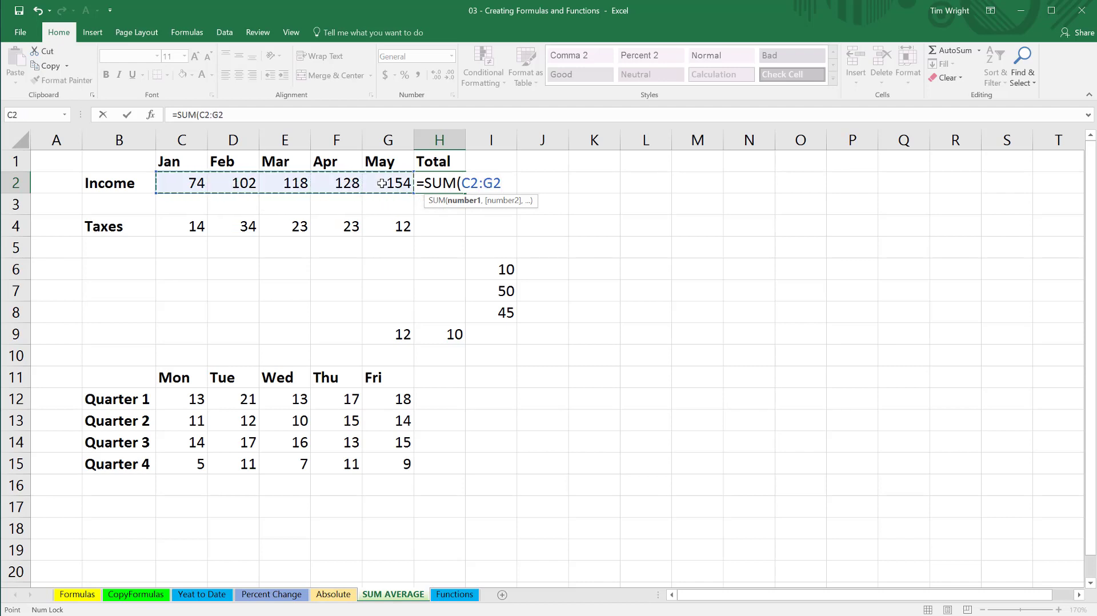
key("Return")
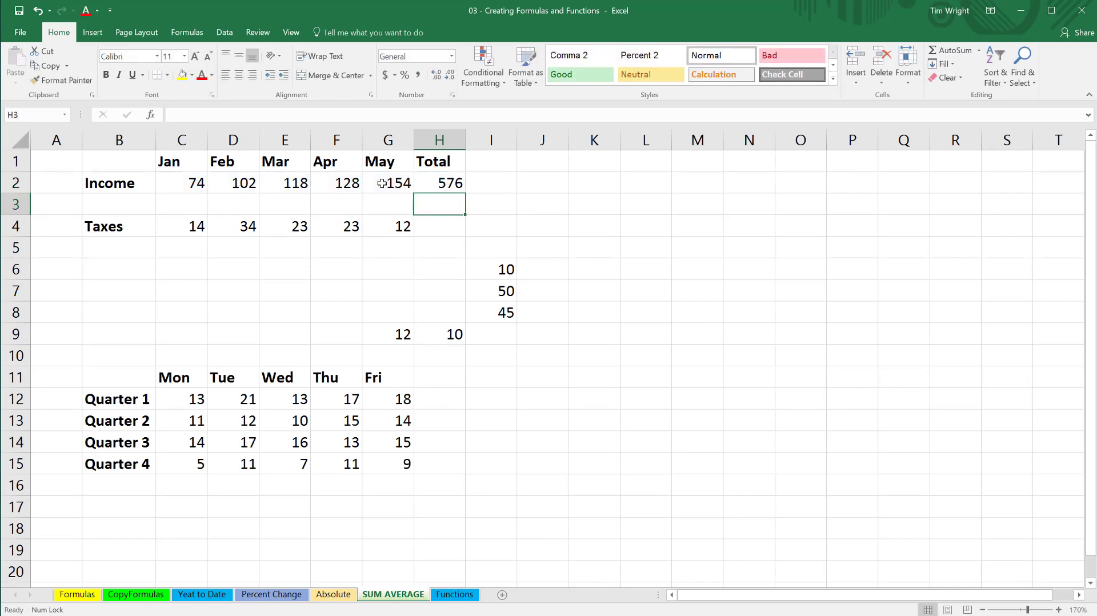
Inspect the income total formula in H2 and clear it.
double_click(443, 183)
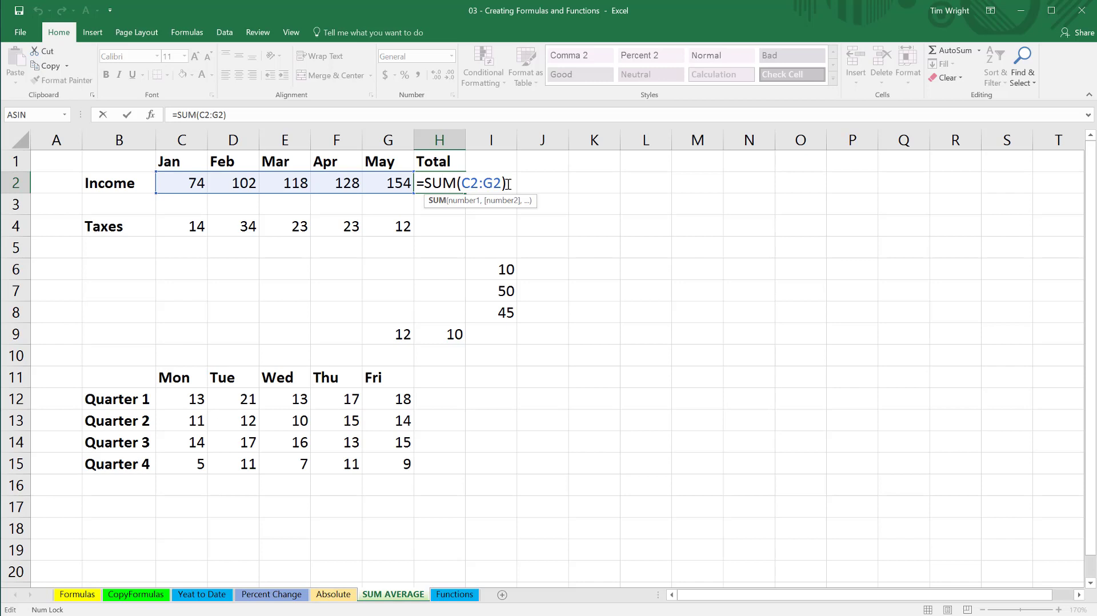
key("Return")
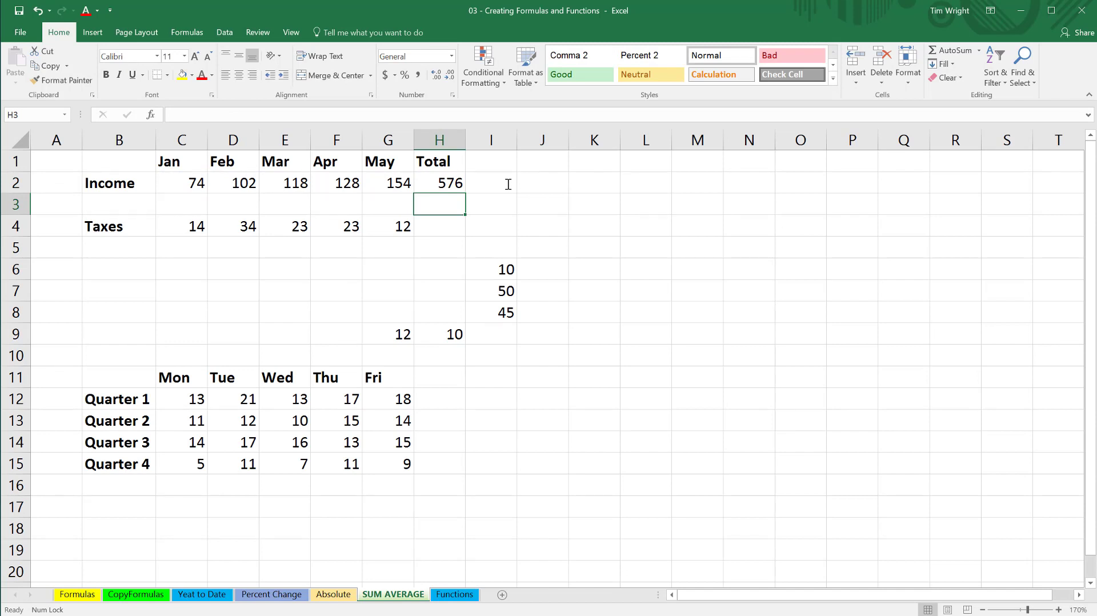
left_click(445, 182)
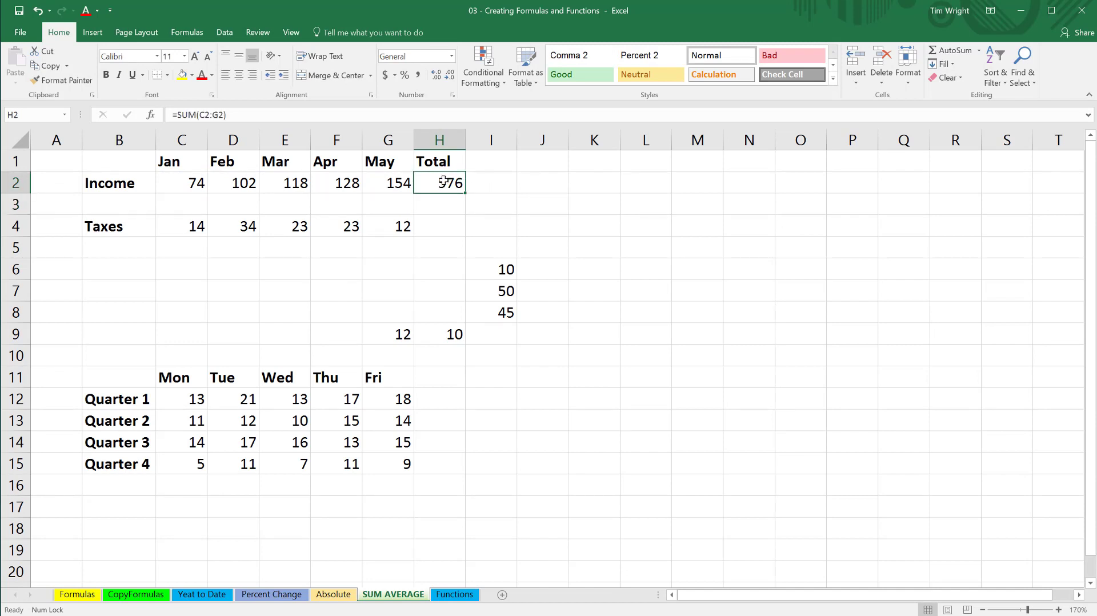
key("Delete")
left_click(440, 224)
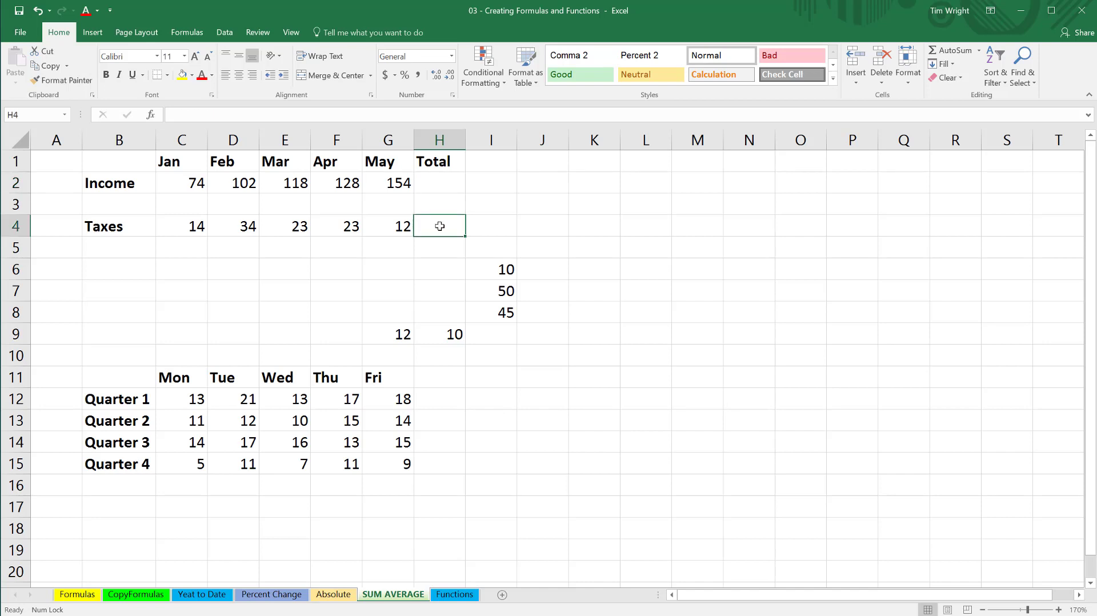
Total the income row in H2 with AutoSum.
left_click(437, 185)
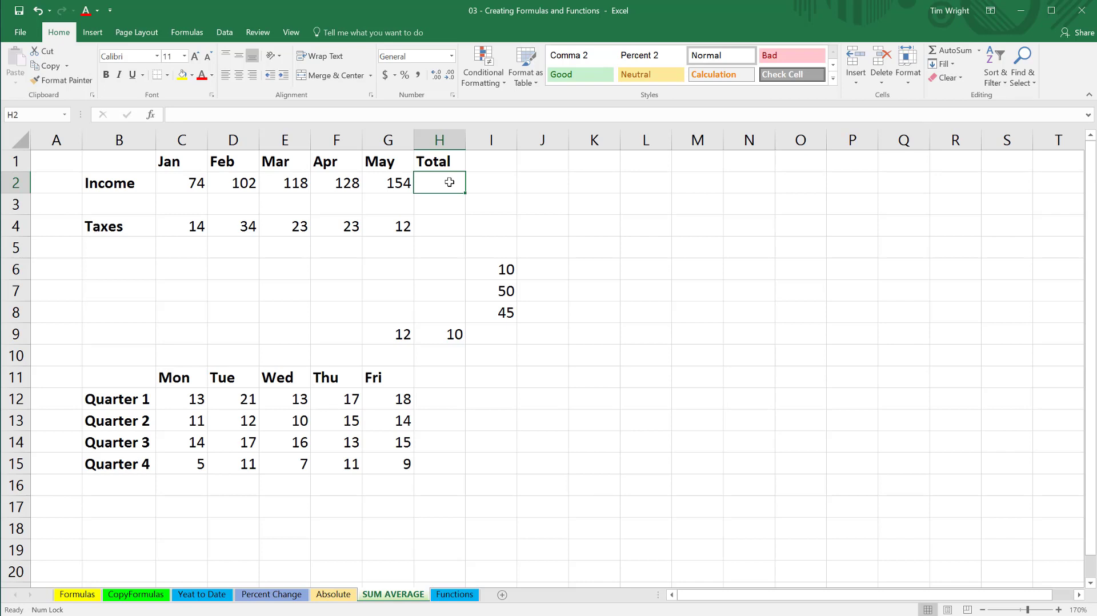
left_click(945, 51)
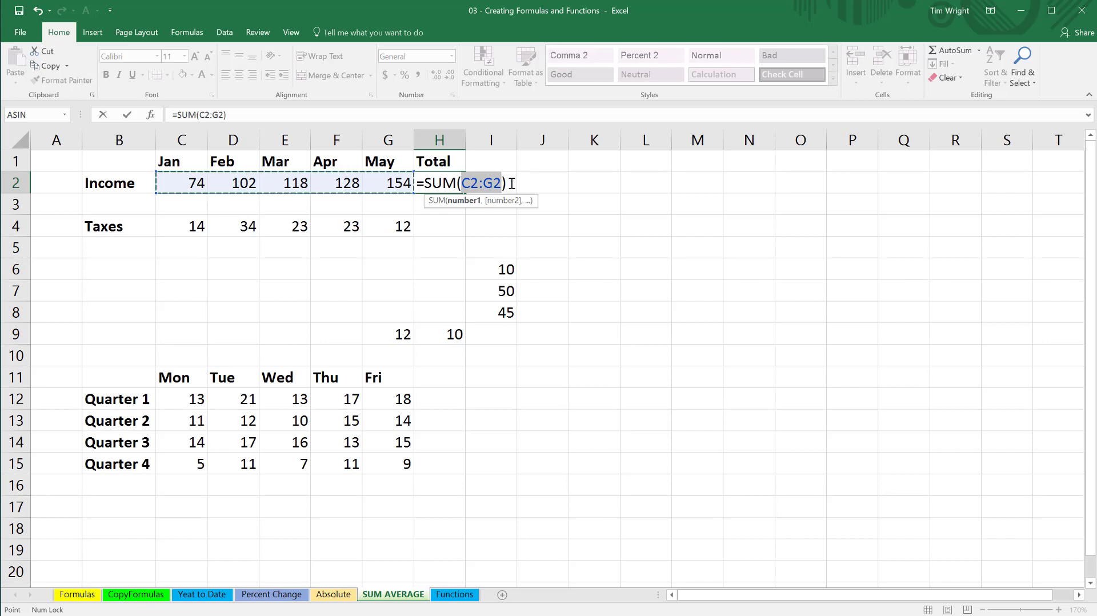
key("Return")
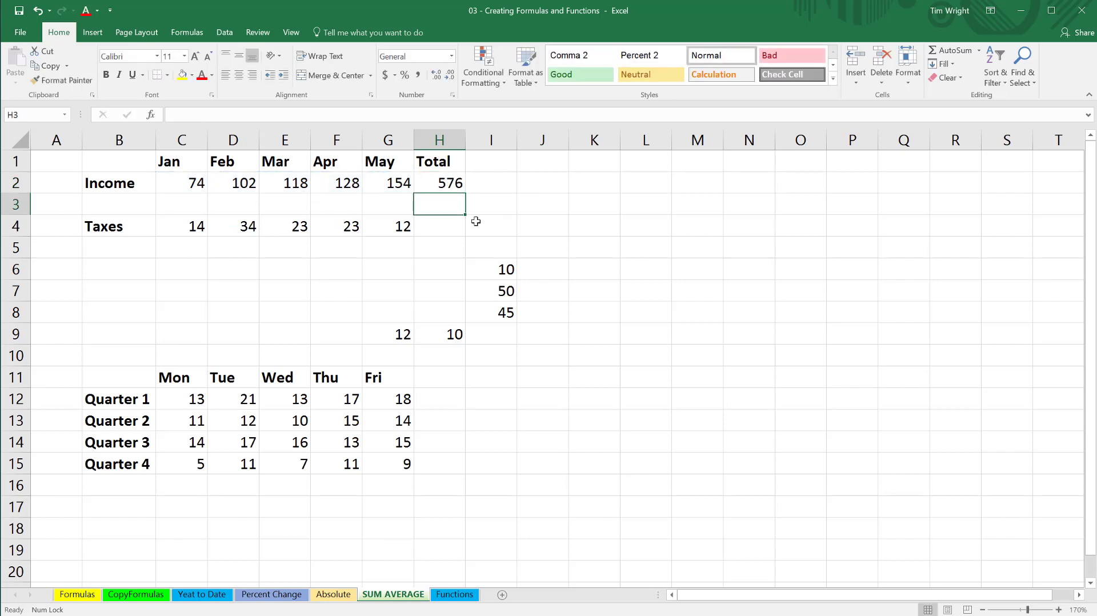
Total the taxes row in H4 with AutoSum.
left_click(438, 226)
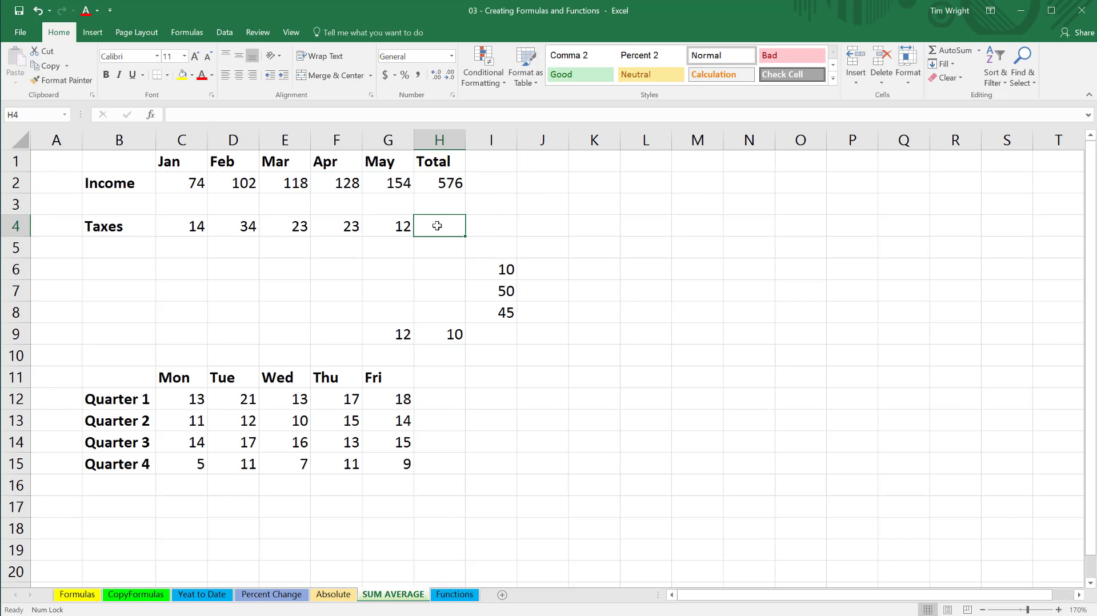
left_click(952, 51)
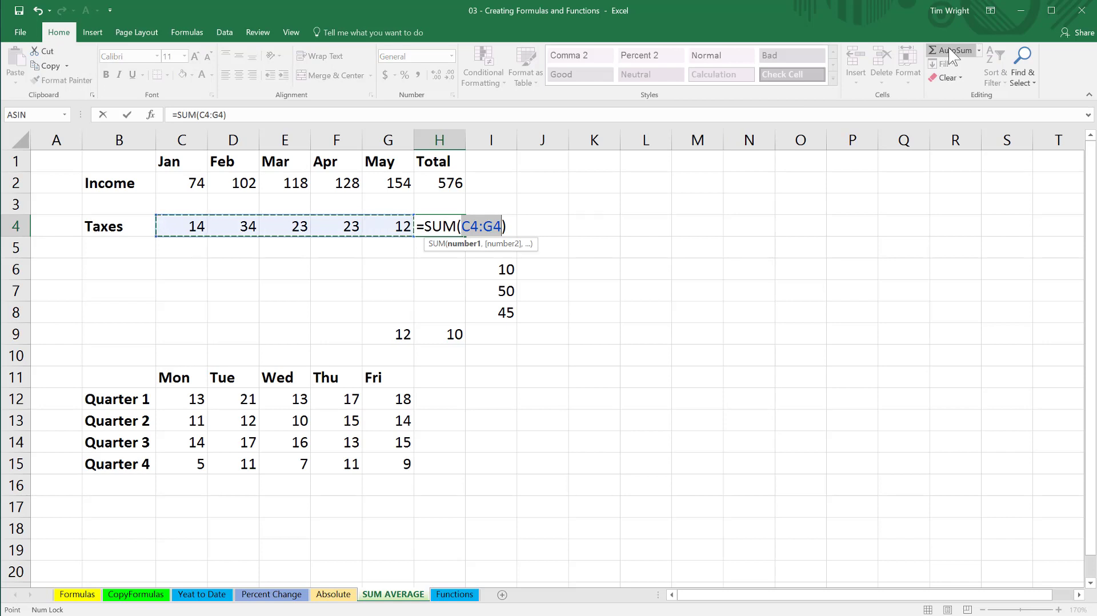
key("Return")
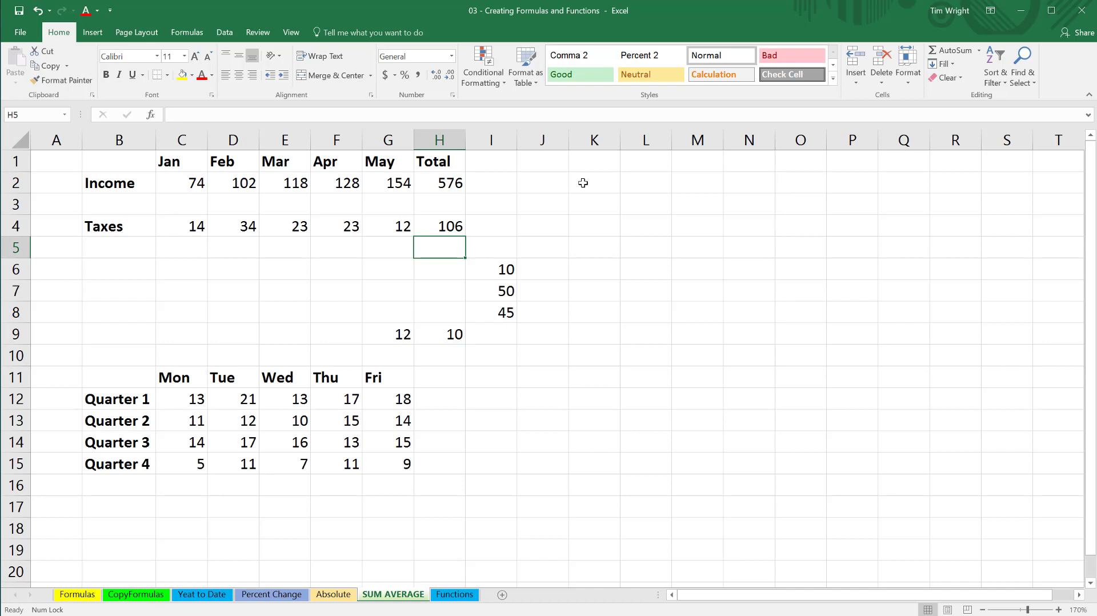
Create an AutoSum in I9, trying other ranges before settling on I6:I8.
left_click(500, 333)
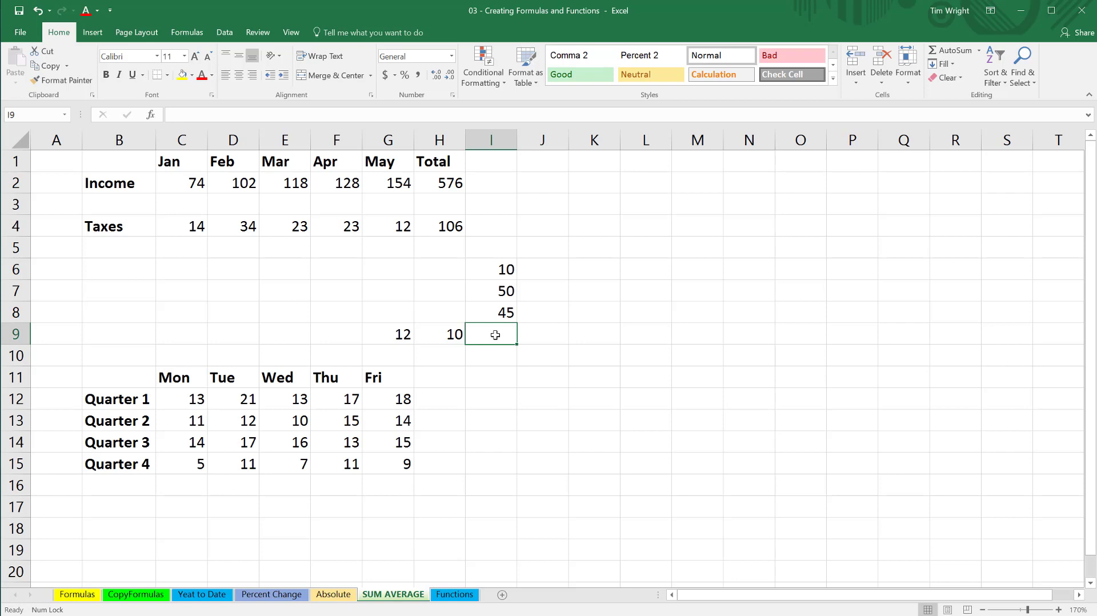
left_click(954, 50)
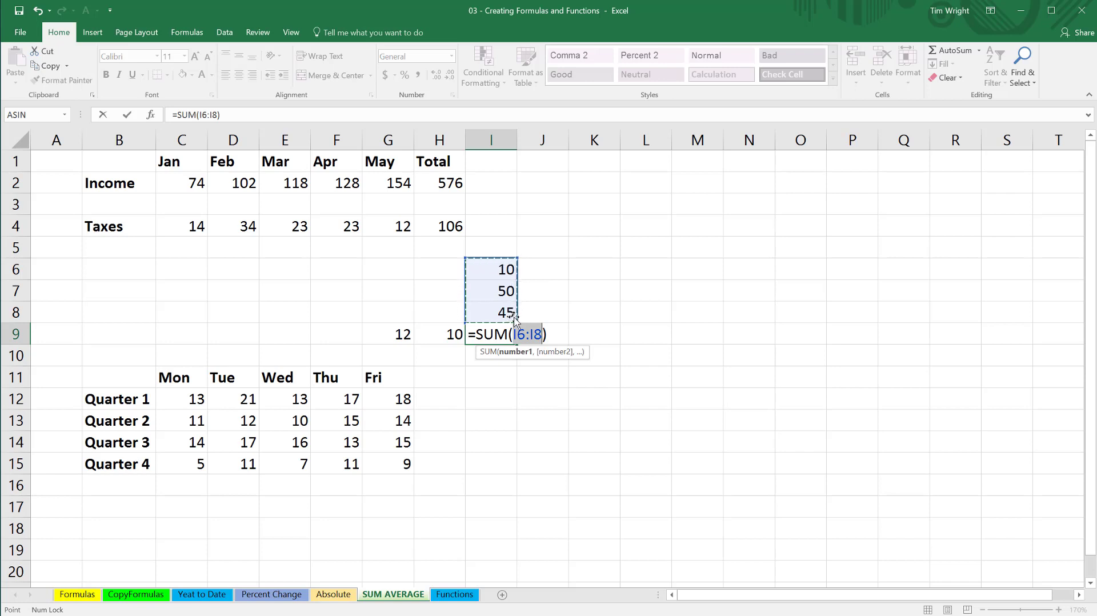
left_click_drag(390, 336, 439, 335)
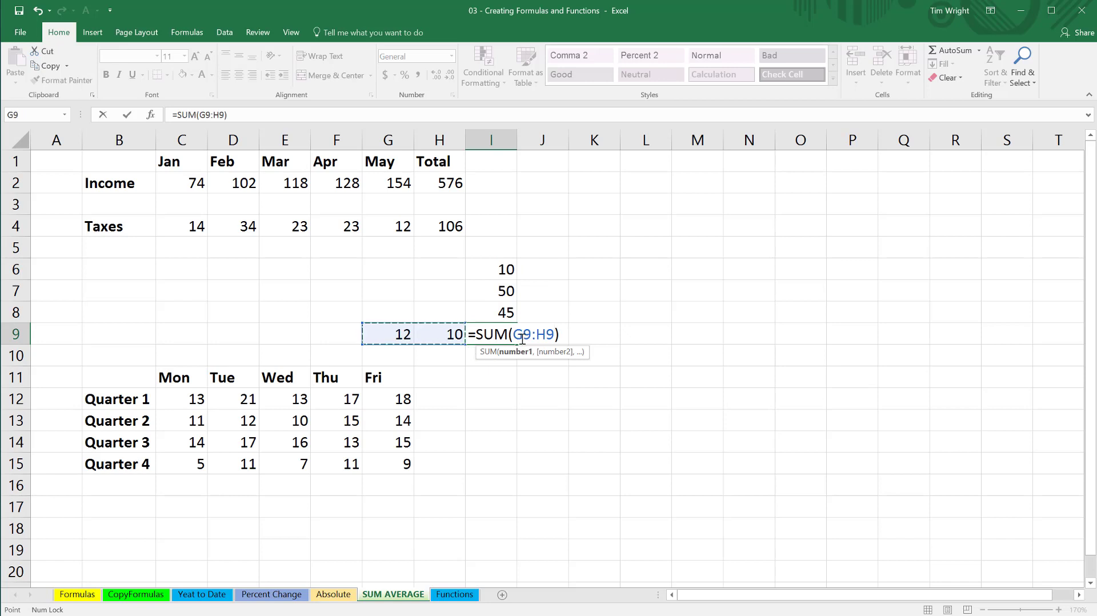
left_click_drag(503, 270, 503, 312)
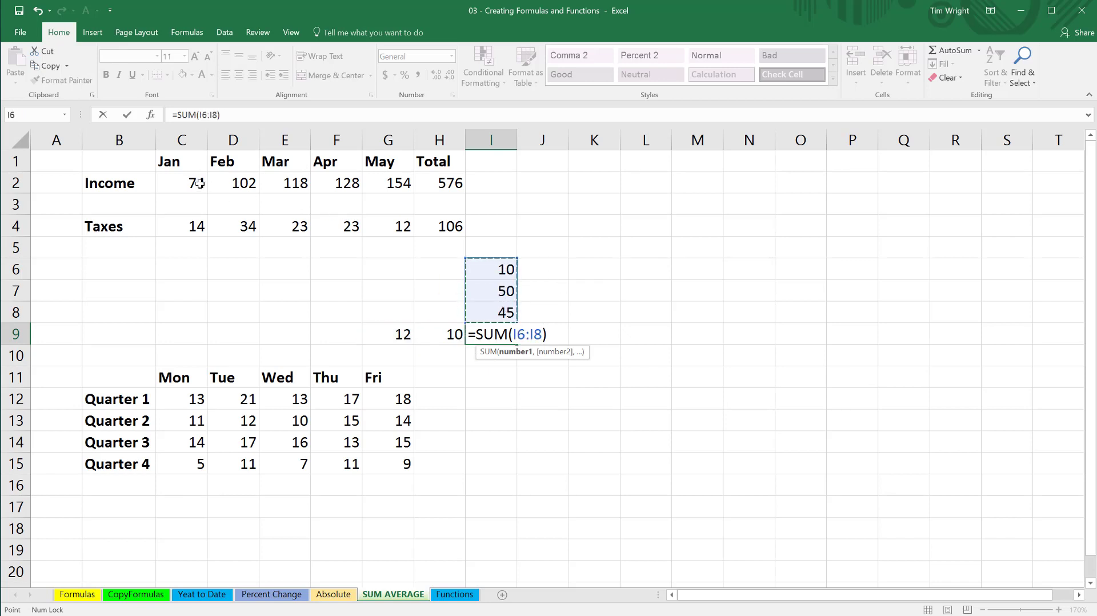
left_click_drag(192, 183, 437, 181)
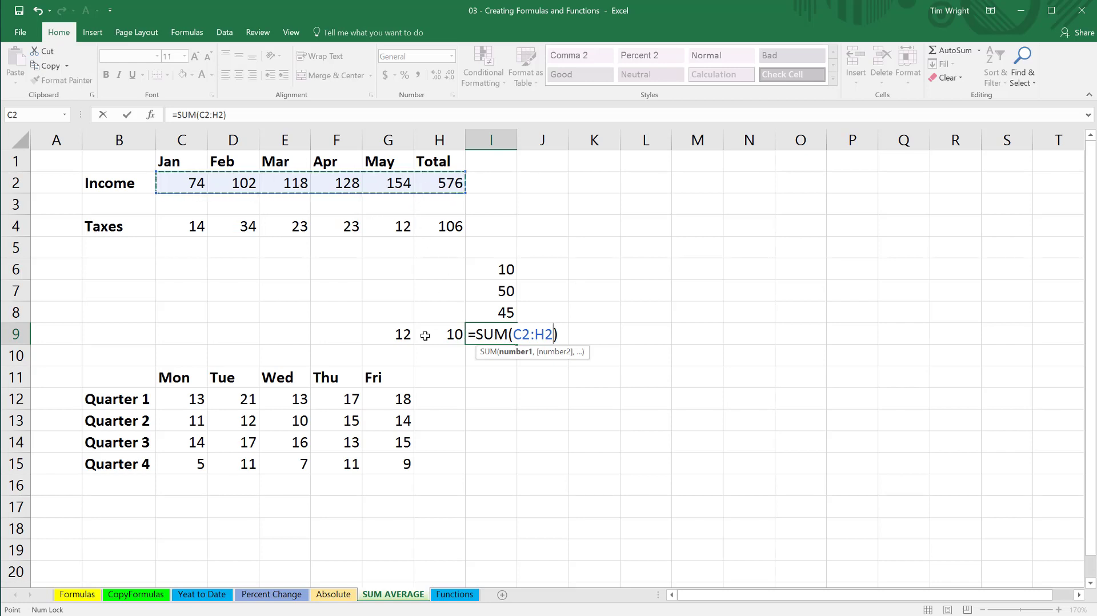
left_click_drag(506, 267, 503, 312)
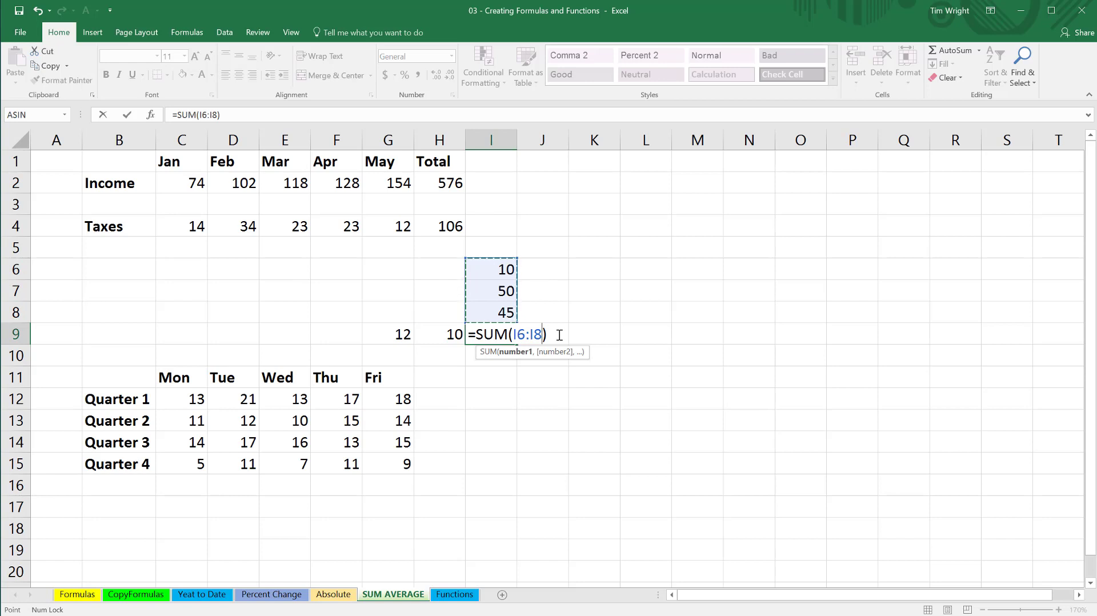
key("Return")
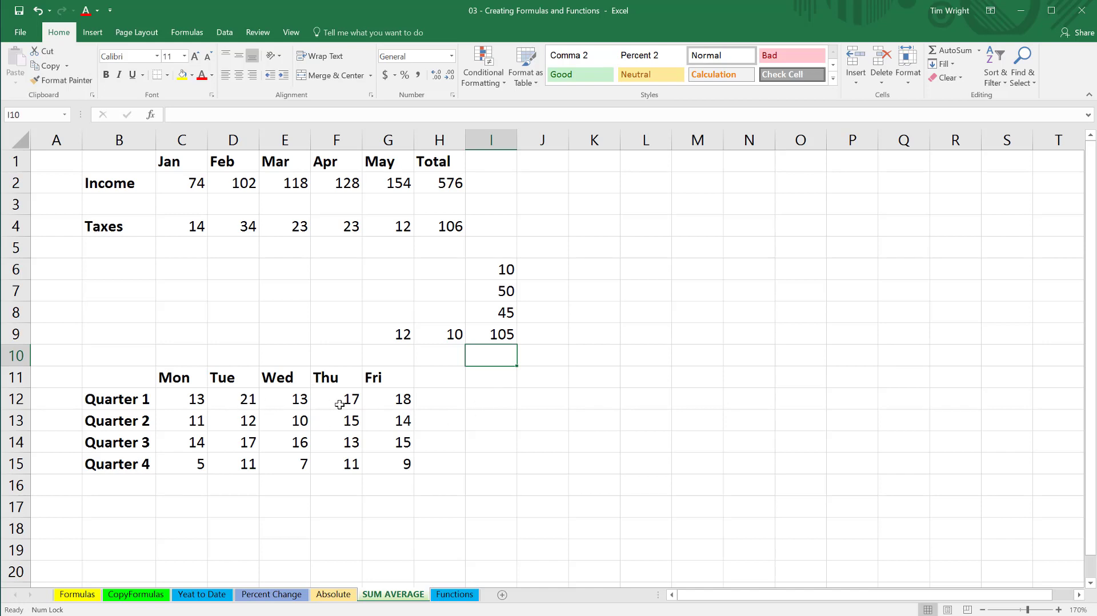
Label H11 as Totals.
left_click(426, 377)
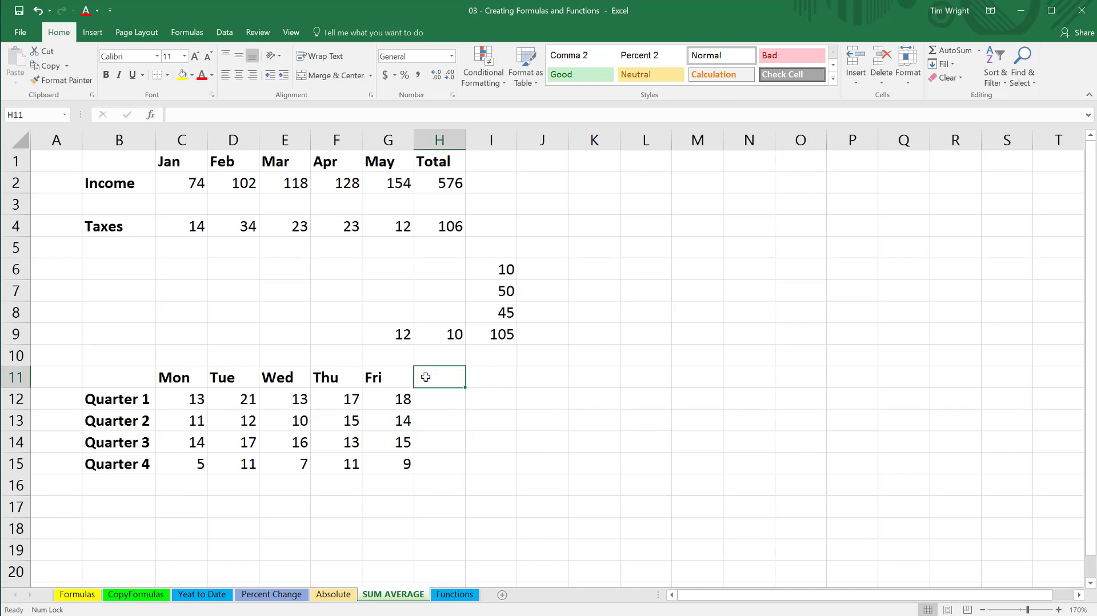
type("Totals")
key("Return")
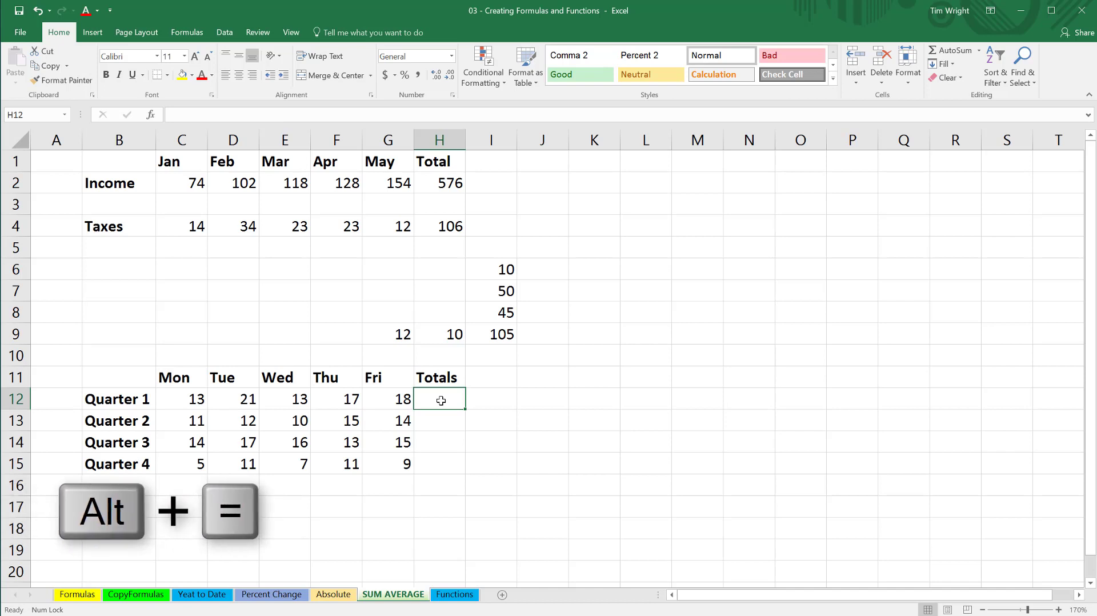
Try an AutoSum of the Quarter 1 row in H12, then clear it.
key("alt+equal")
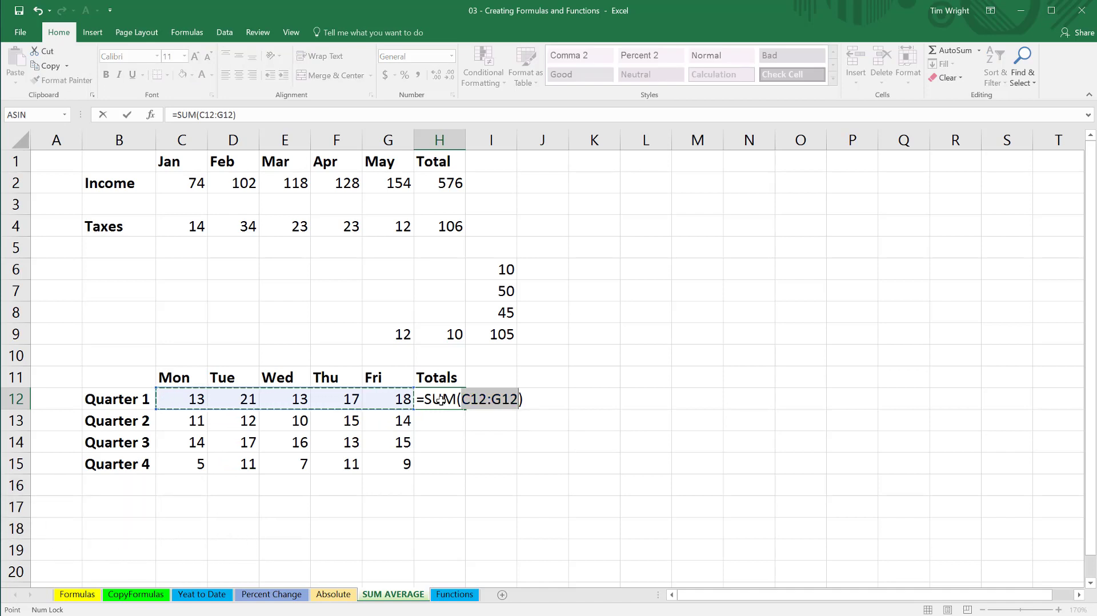
key("Return")
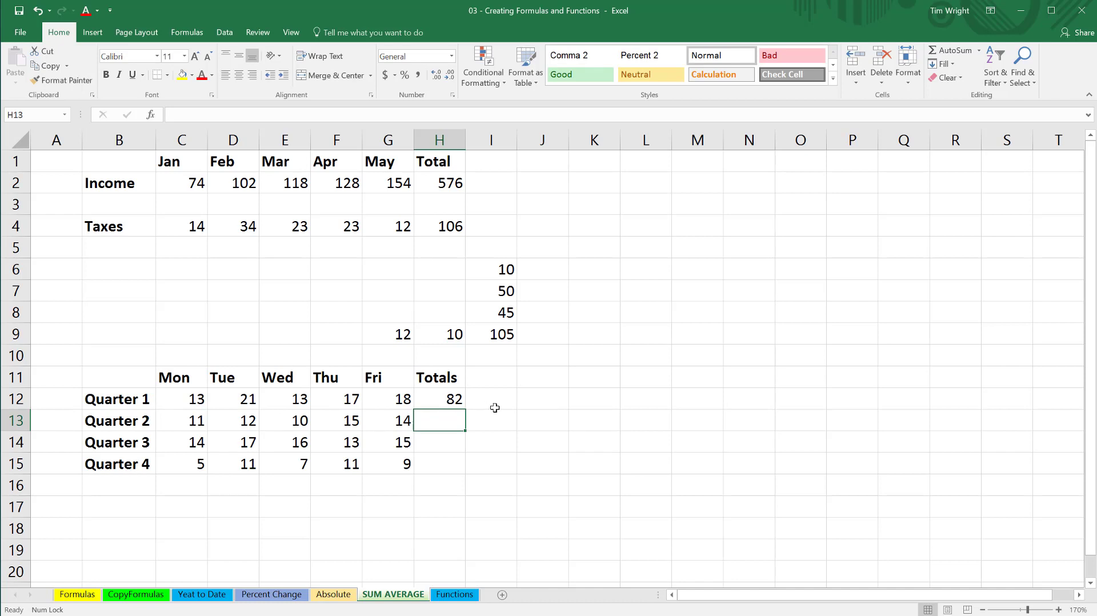
left_click(455, 402)
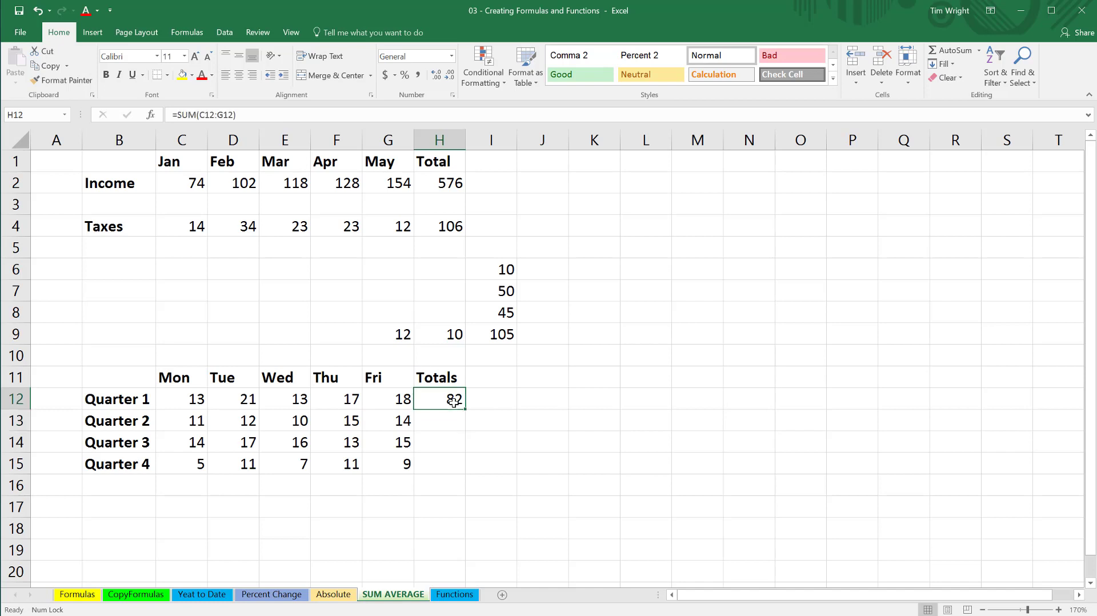
key("Delete")
Select the quarterly data C12:G15 and AutoSum it to add column totals in row 16.
left_click(195, 402)
left_click_drag(195, 402, 390, 454)
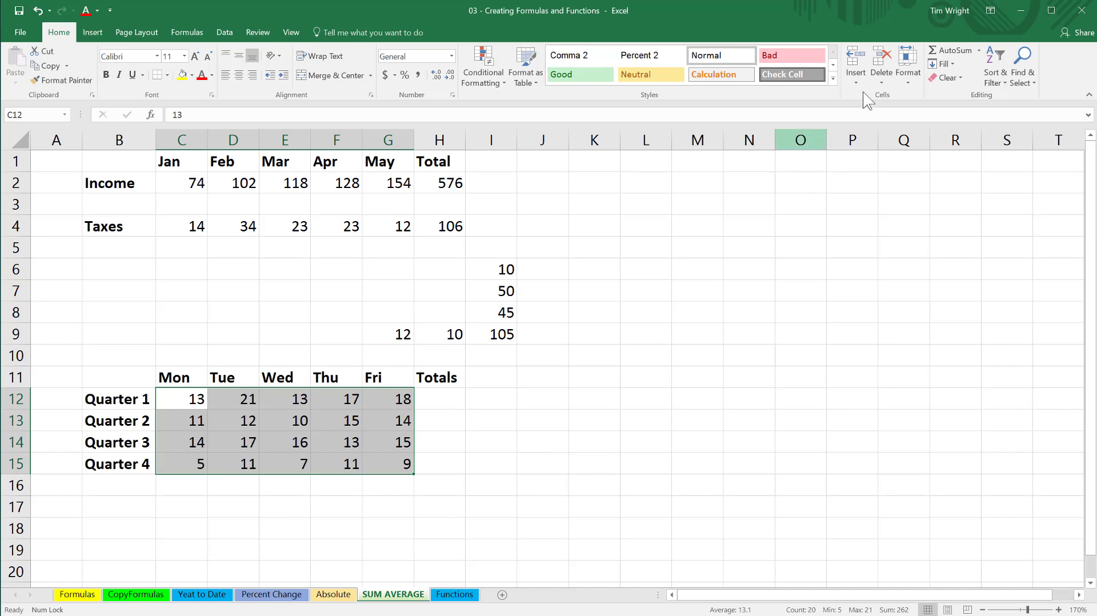
left_click(951, 51)
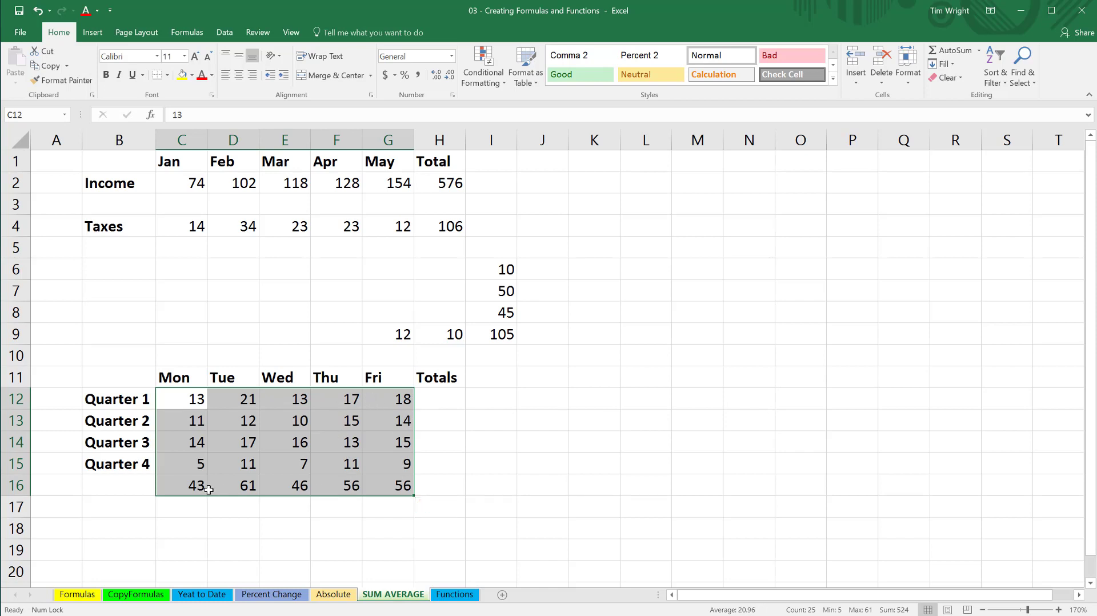
Label B16 as Totals.
left_click(90, 488)
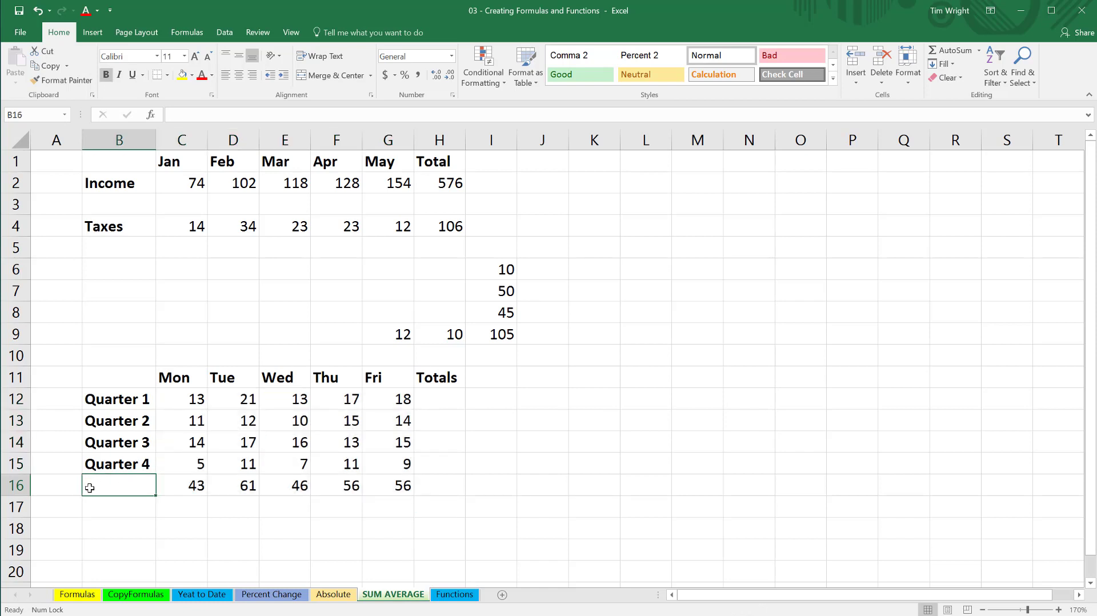
type("Totals")
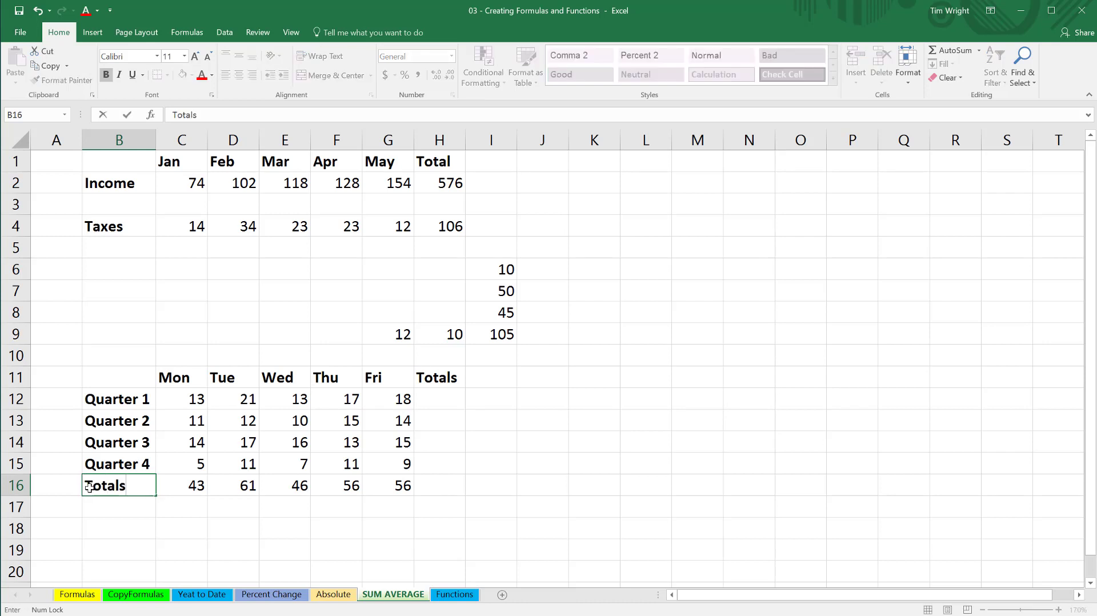
left_click(447, 399)
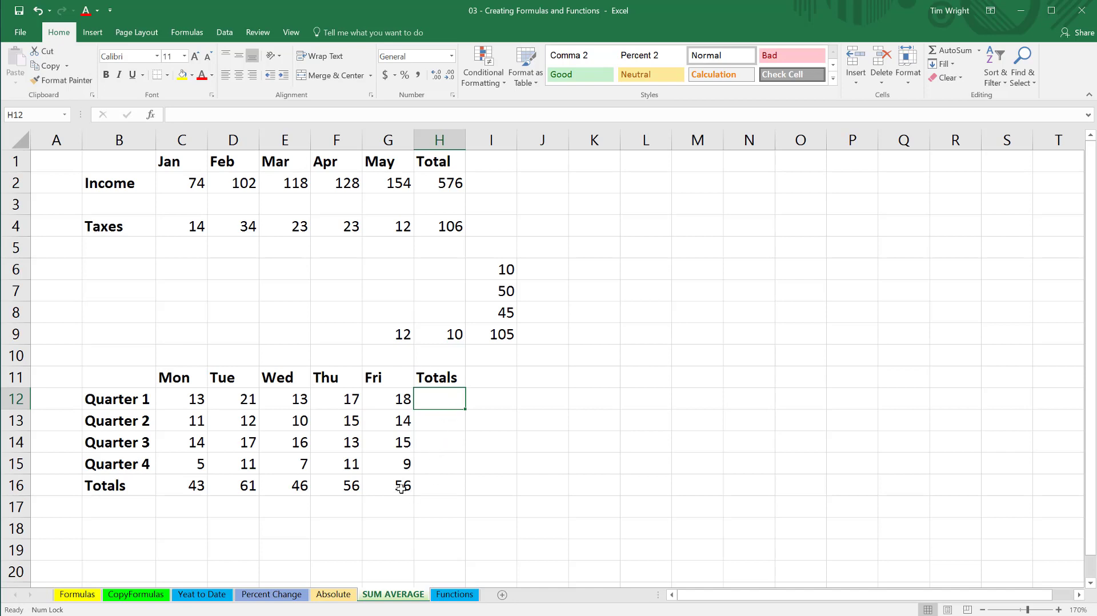
Clear the column totals in C16:G16.
left_click_drag(401, 490, 196, 490)
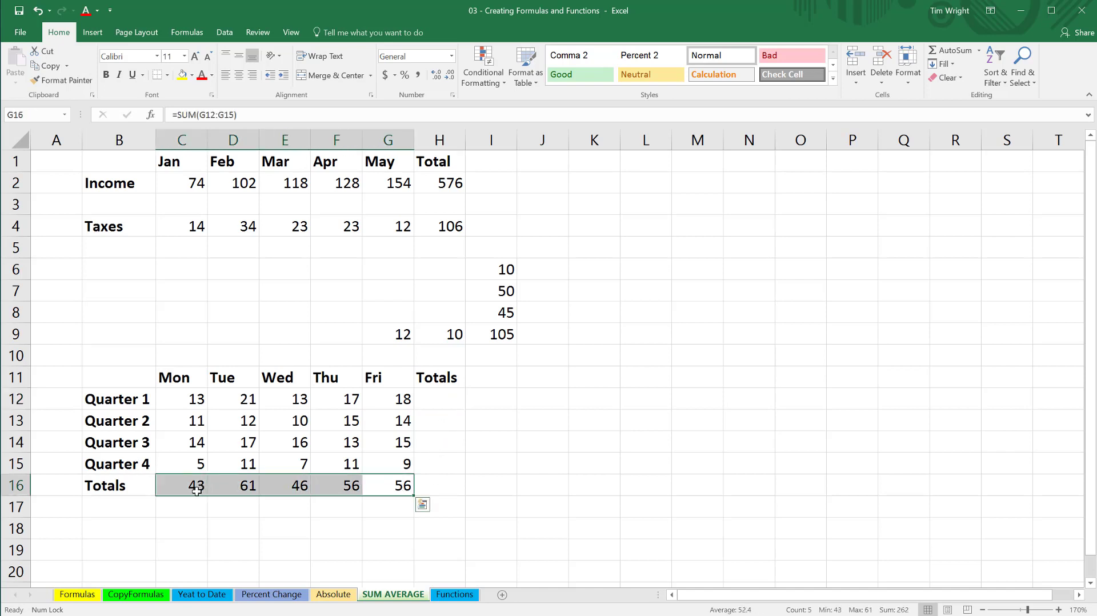
key("Delete")
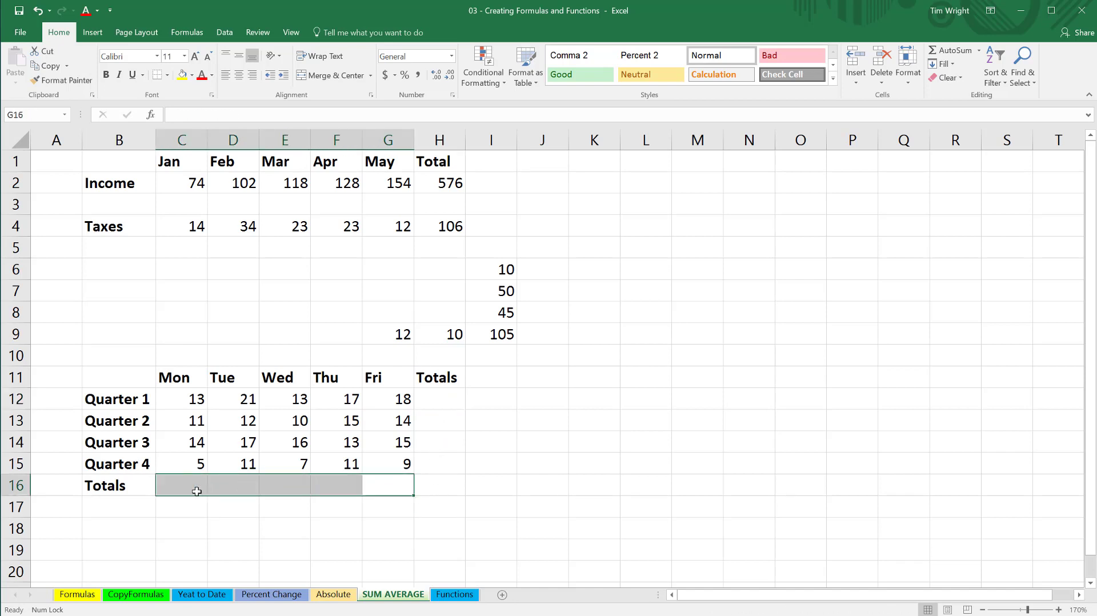
Try an AutoSum on C12:H16 to total both rows and columns at once, then undo it.
left_click(197, 402)
left_click_drag(214, 413, 425, 465)
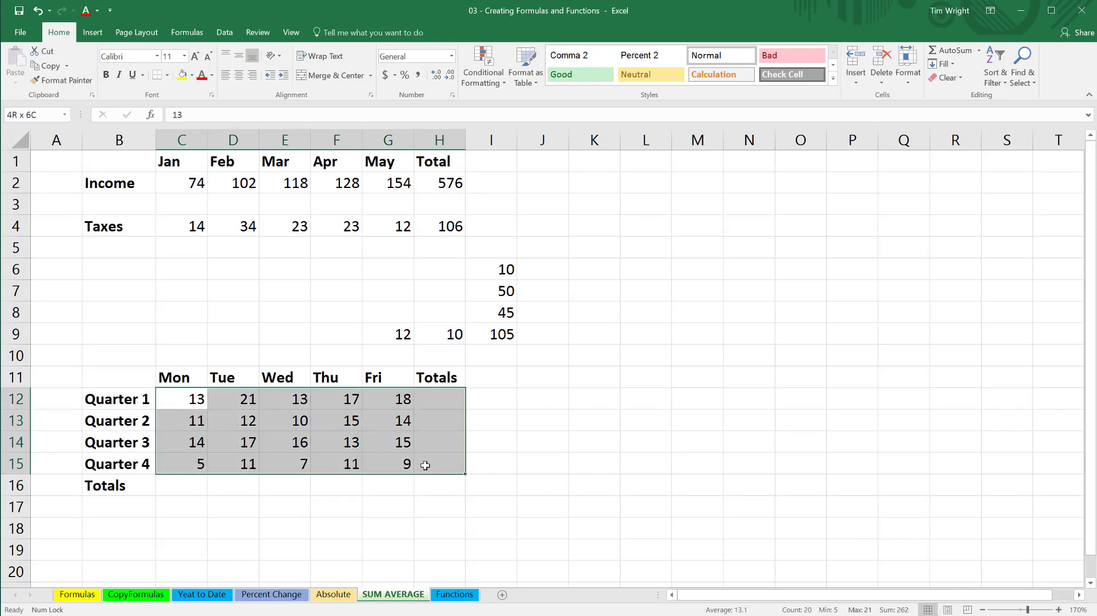
left_click_drag(425, 466, 425, 484)
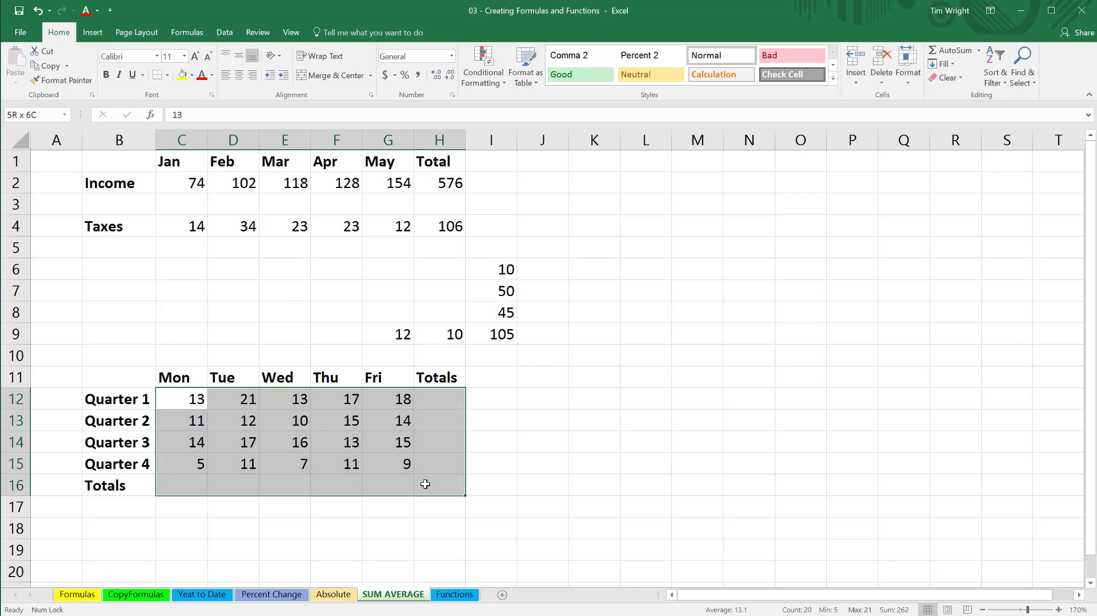
left_click_drag(425, 484, 423, 483)
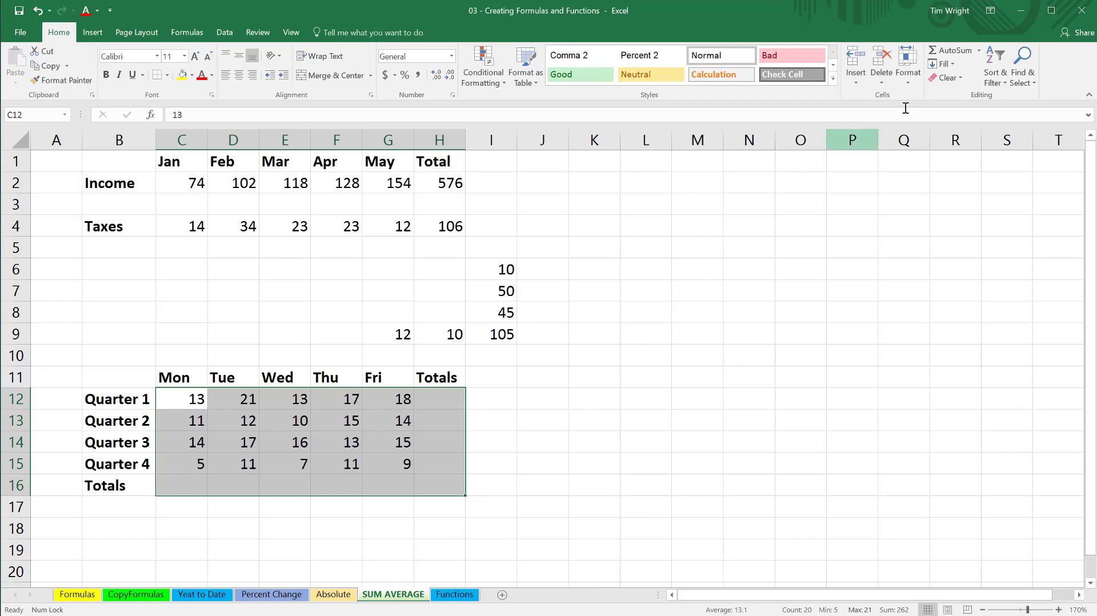
left_click(952, 51)
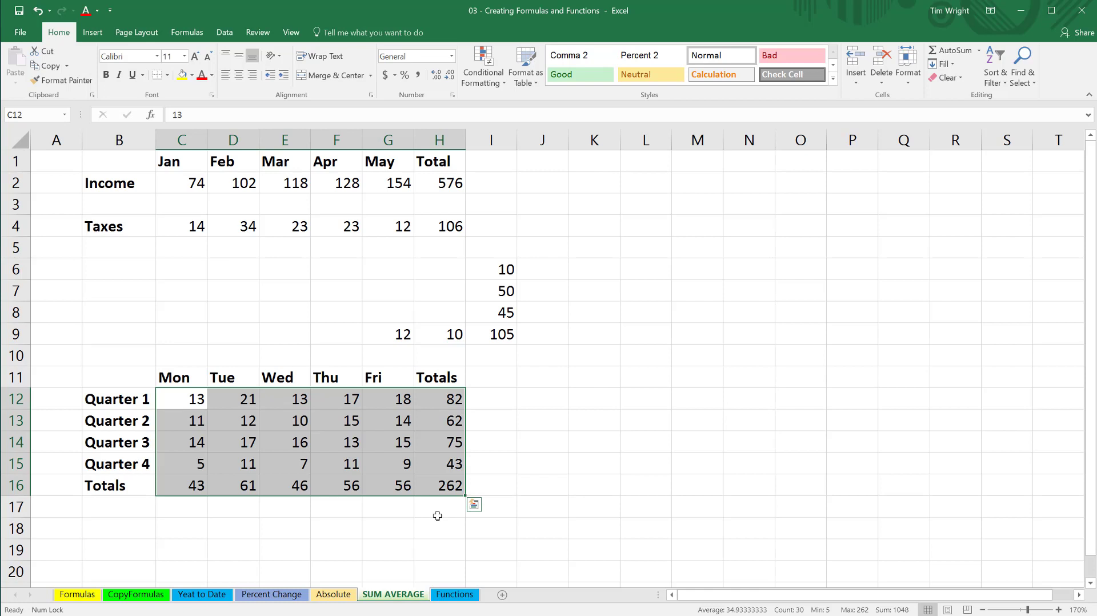
key("ctrl+z")
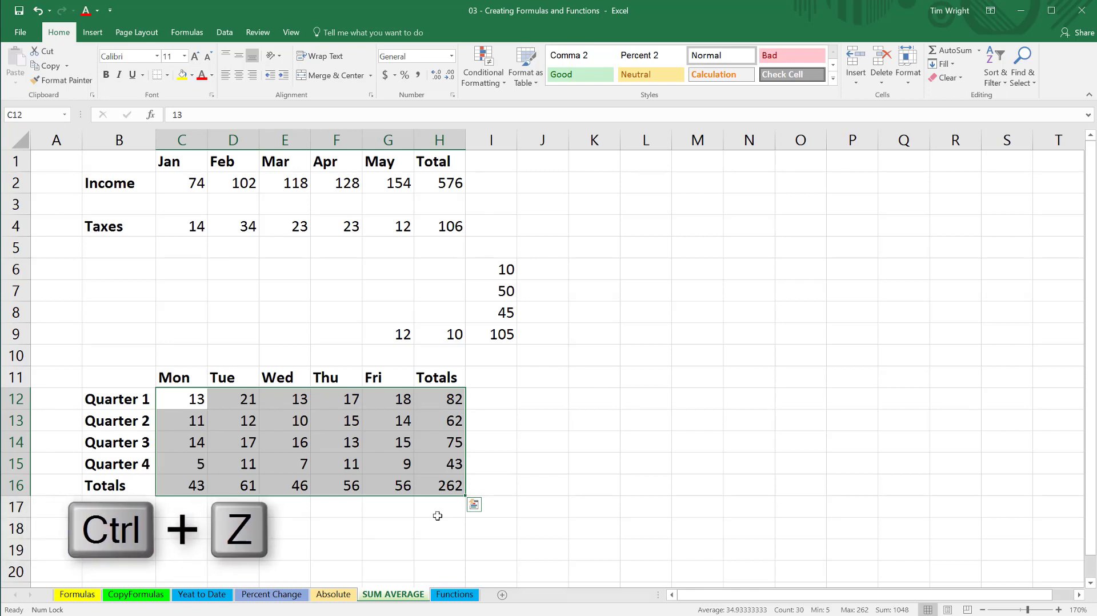
Try an AutoSum on the larger range C12:I17, then undo it twice and deselect.
left_click(474, 505)
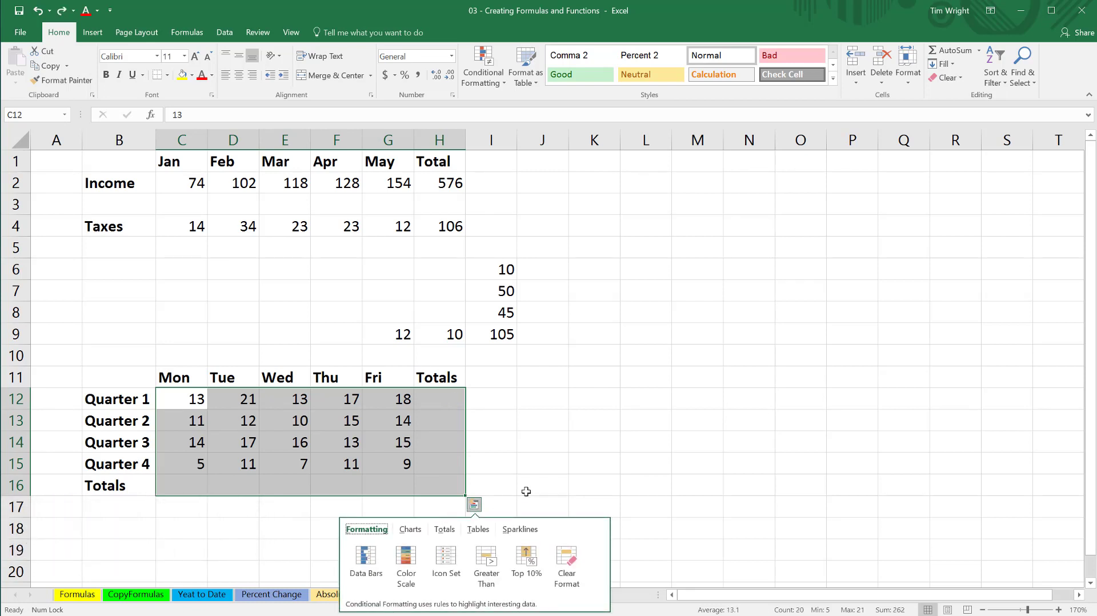
left_click(528, 490)
left_click_drag(194, 402, 488, 507)
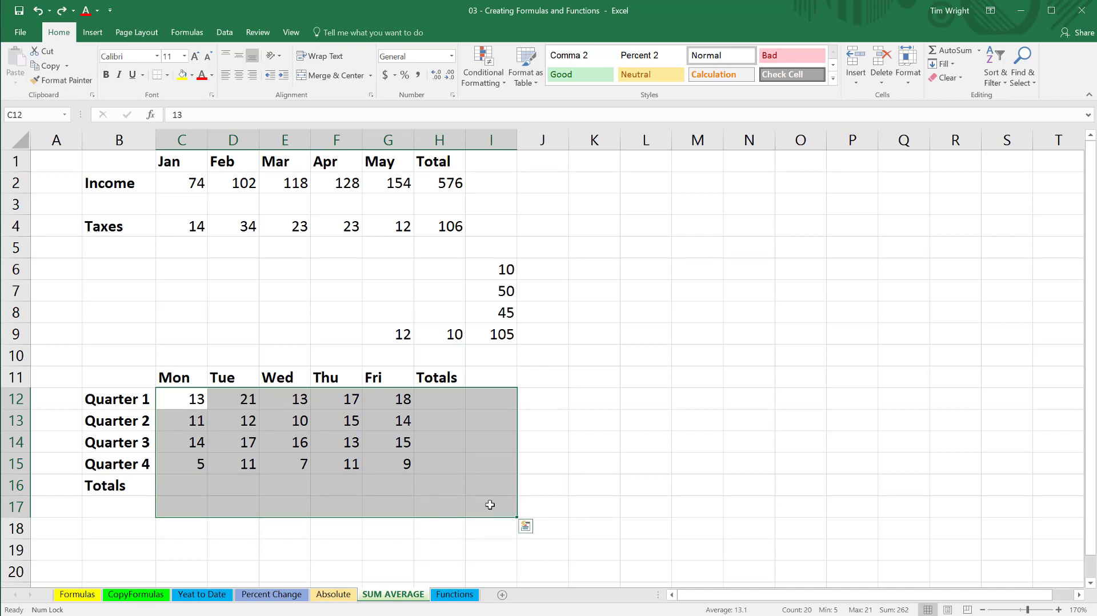
left_click(949, 50)
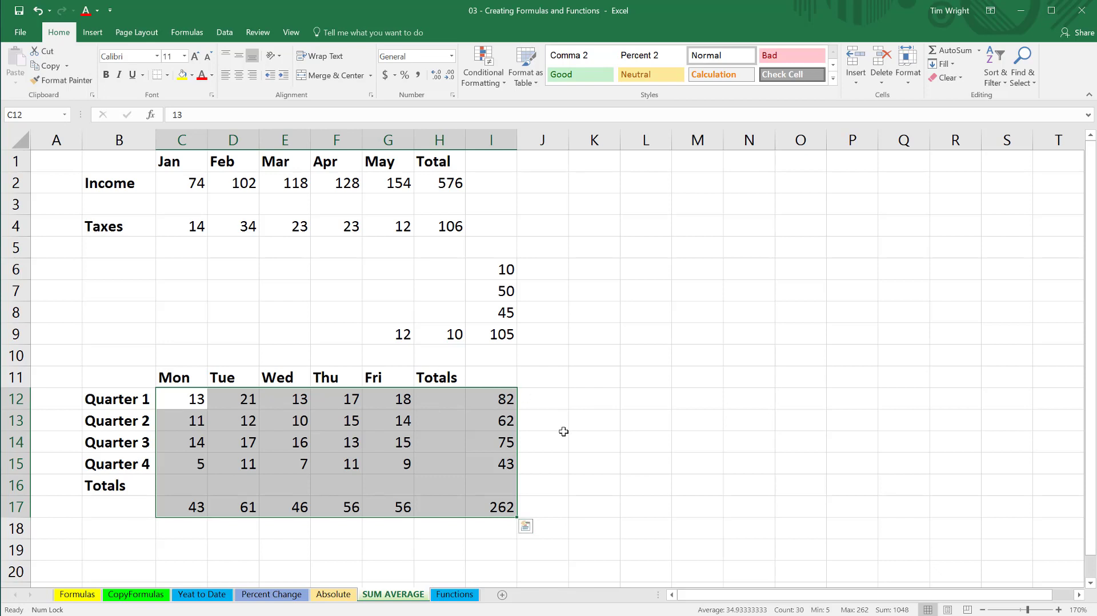
key("ctrl+z")
key("ctrl+z")
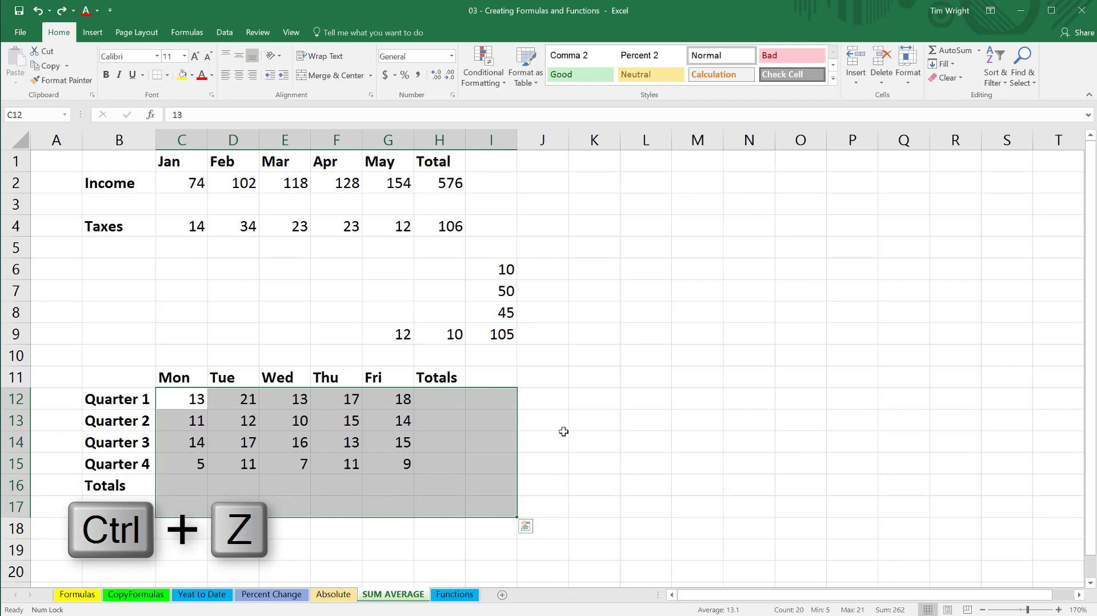
left_click(564, 432)
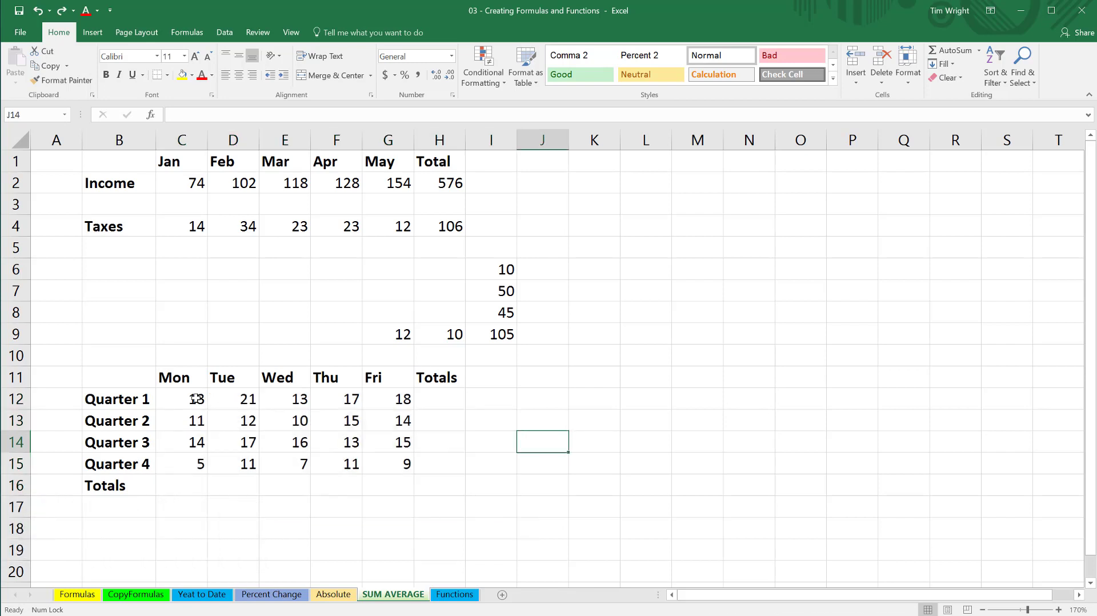
Select C12:H15 and AutoSum it to add each quarter's row total in column H.
left_click_drag(196, 398, 418, 458)
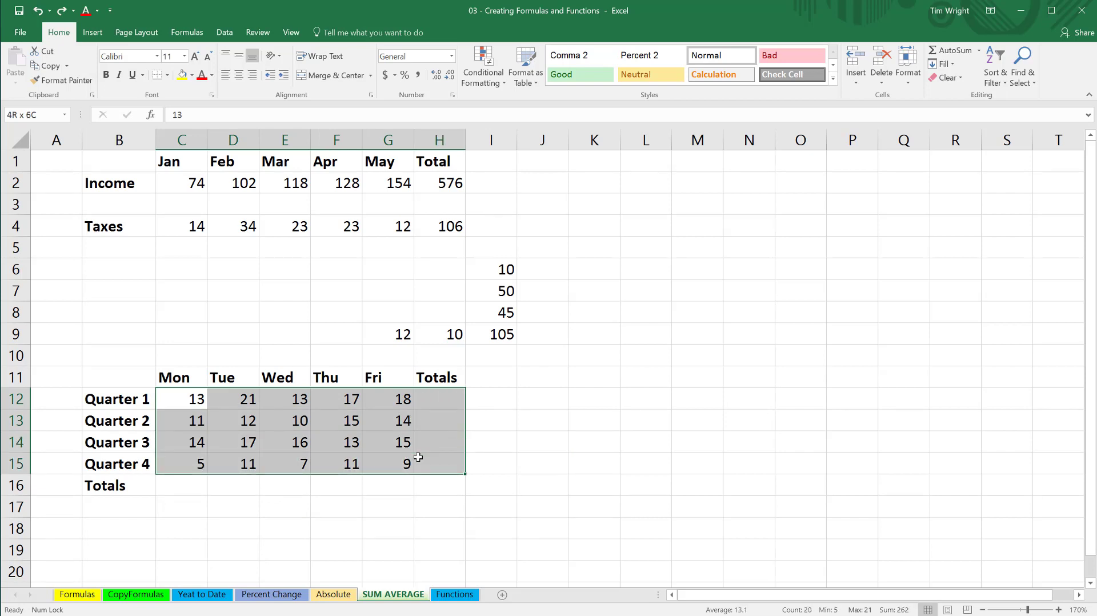
left_click_drag(418, 457, 418, 458)
left_click(963, 53)
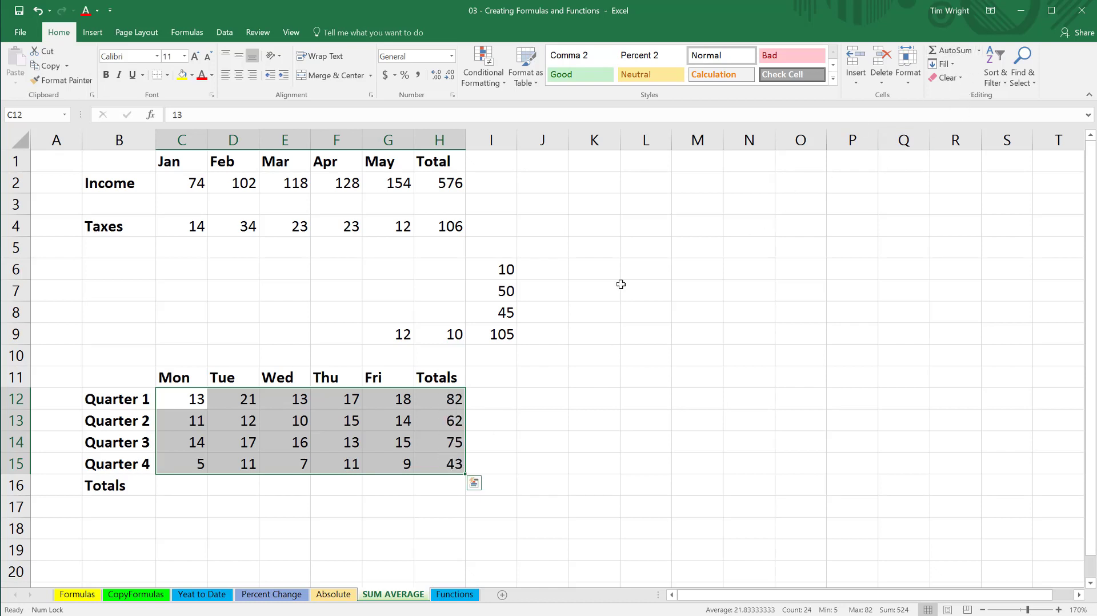
left_click(498, 405)
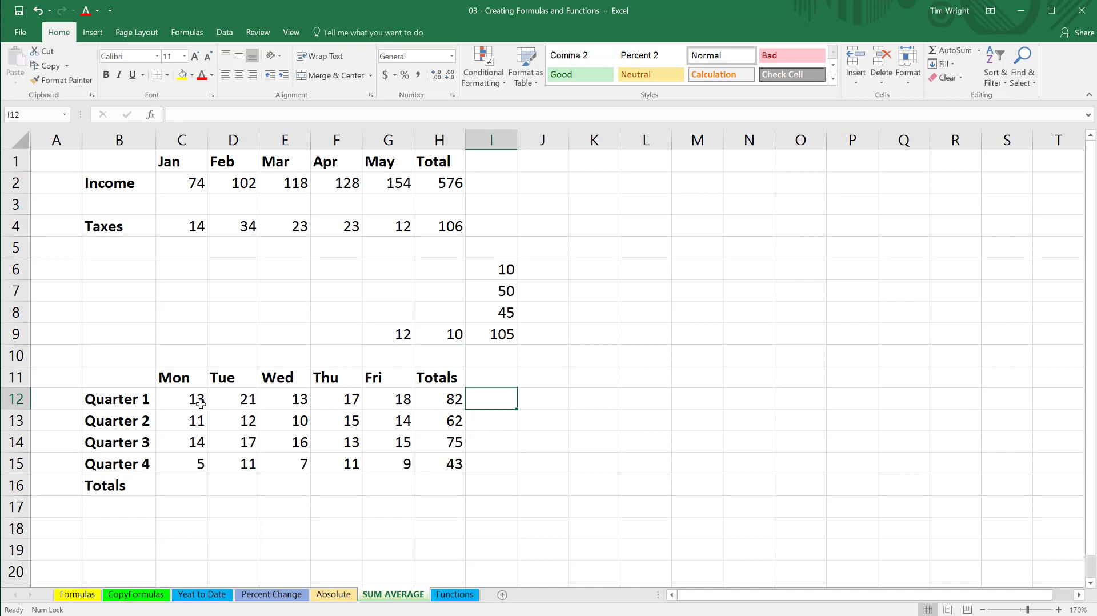
Open the AutoSum function options list to examine the available calculations.
left_click_drag(197, 400, 447, 462)
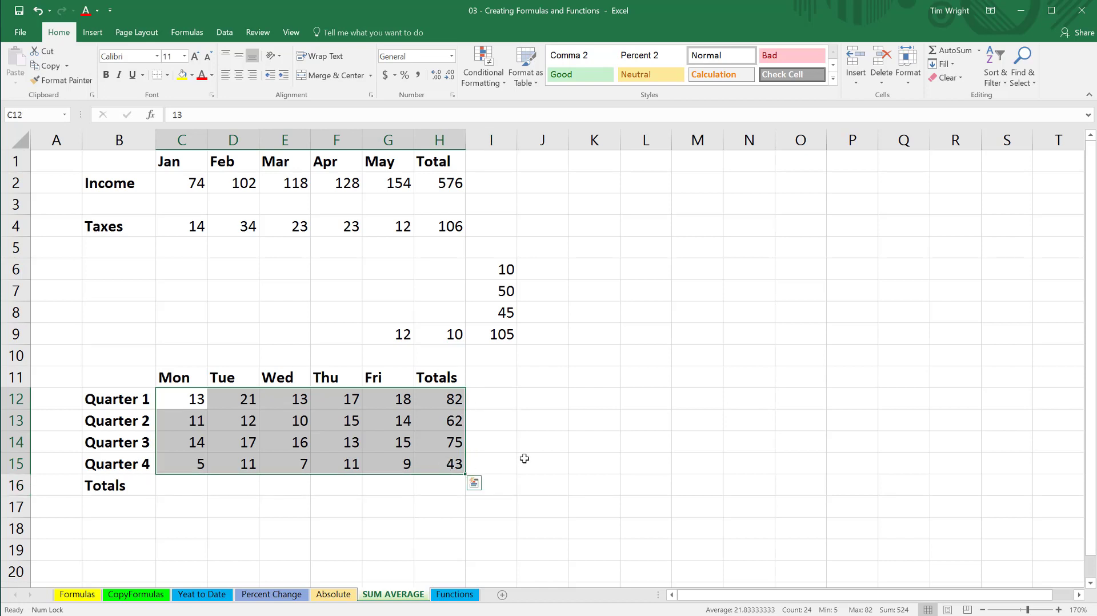
left_click(525, 458)
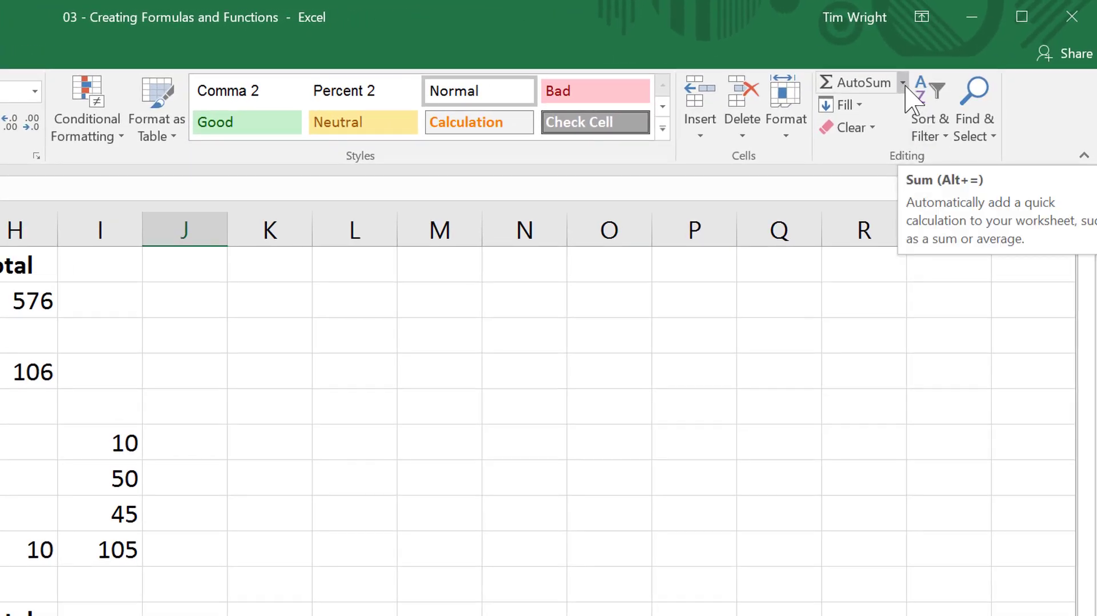
left_click(903, 83)
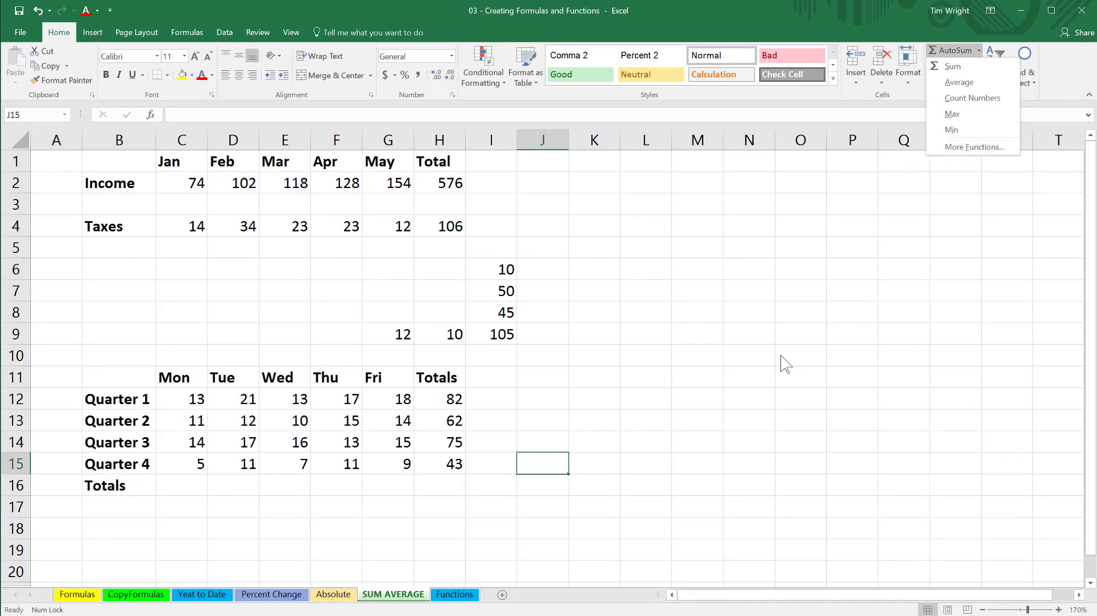
Relabel both B16 and H11 as Average.
left_click(129, 486)
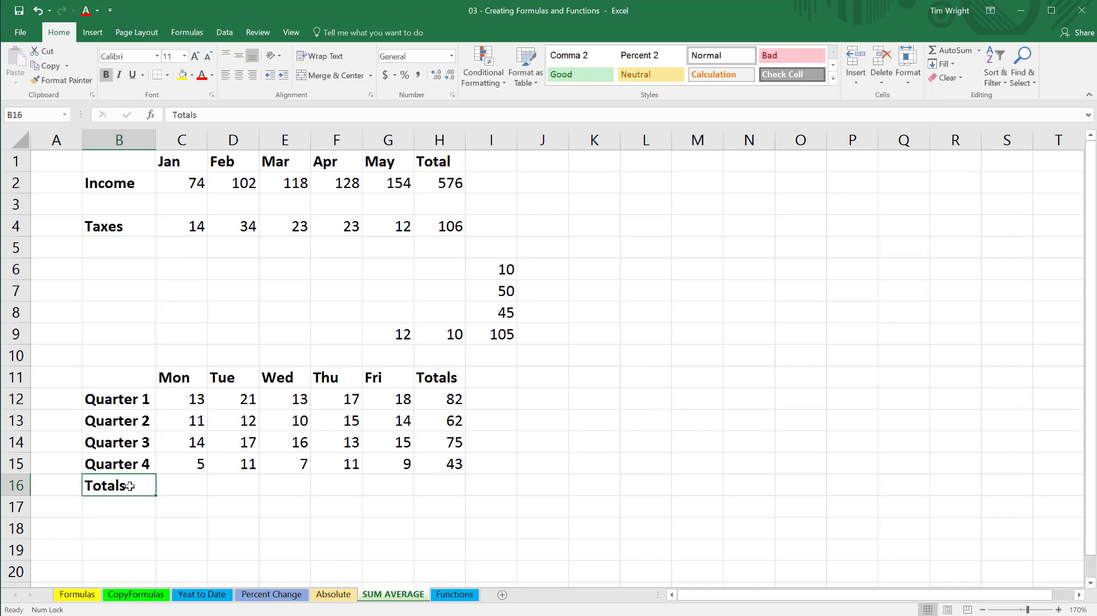
type("Average")
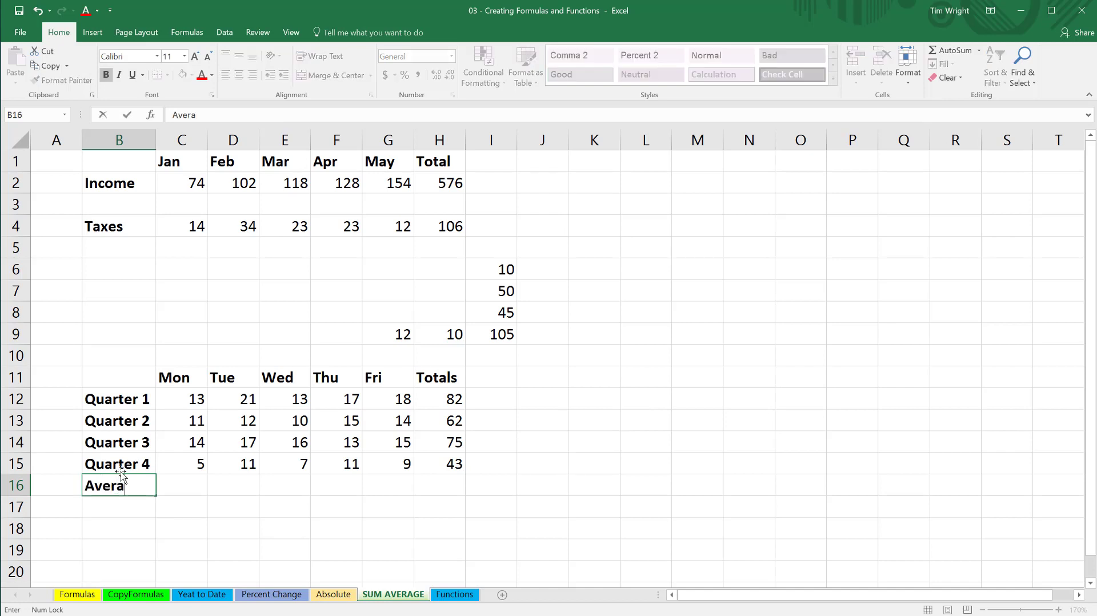
left_click(434, 379)
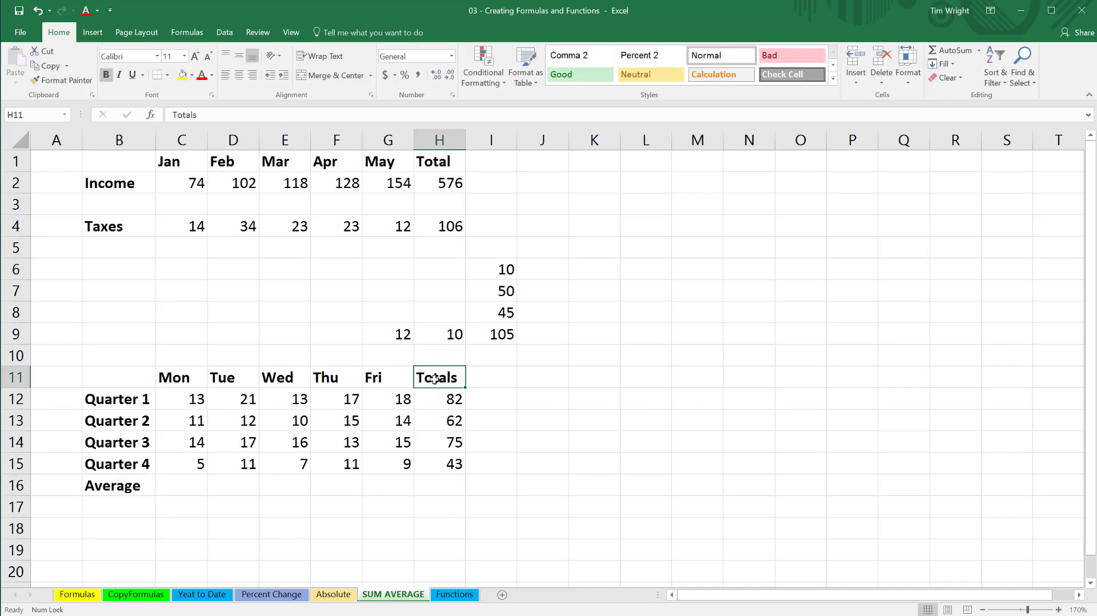
type("Average")
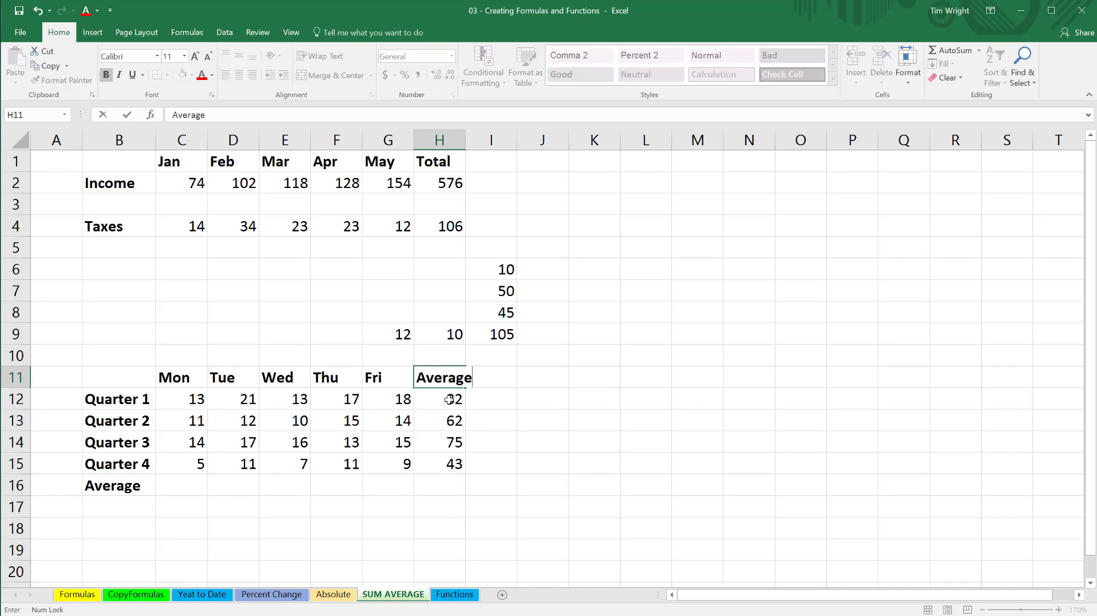
Clear the row totals in H12:H15.
left_click_drag(450, 399, 453, 466)
key("Delete")
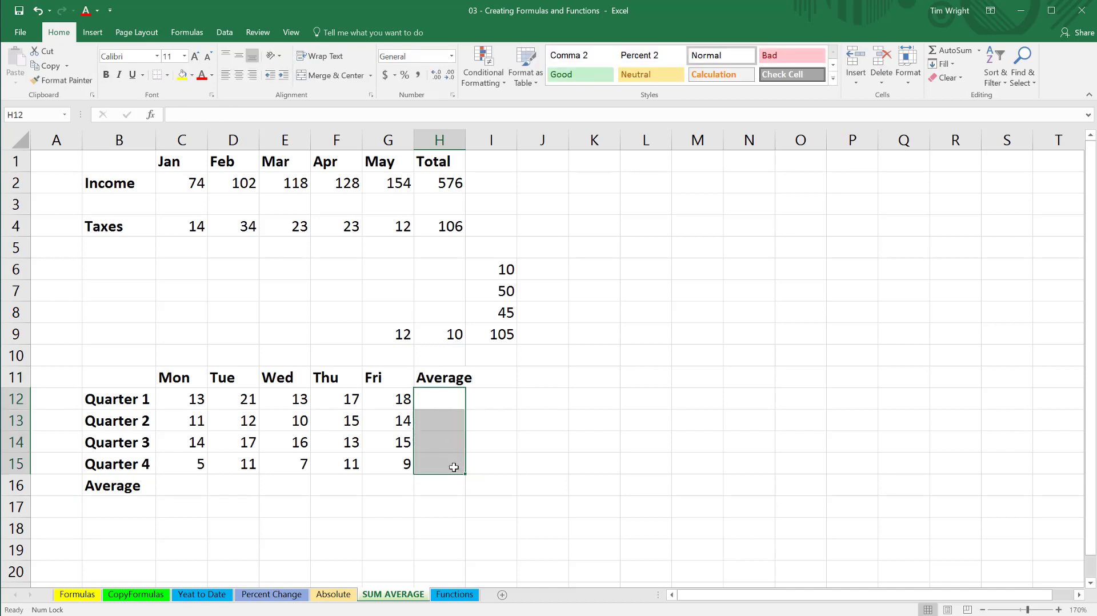
left_click(511, 491)
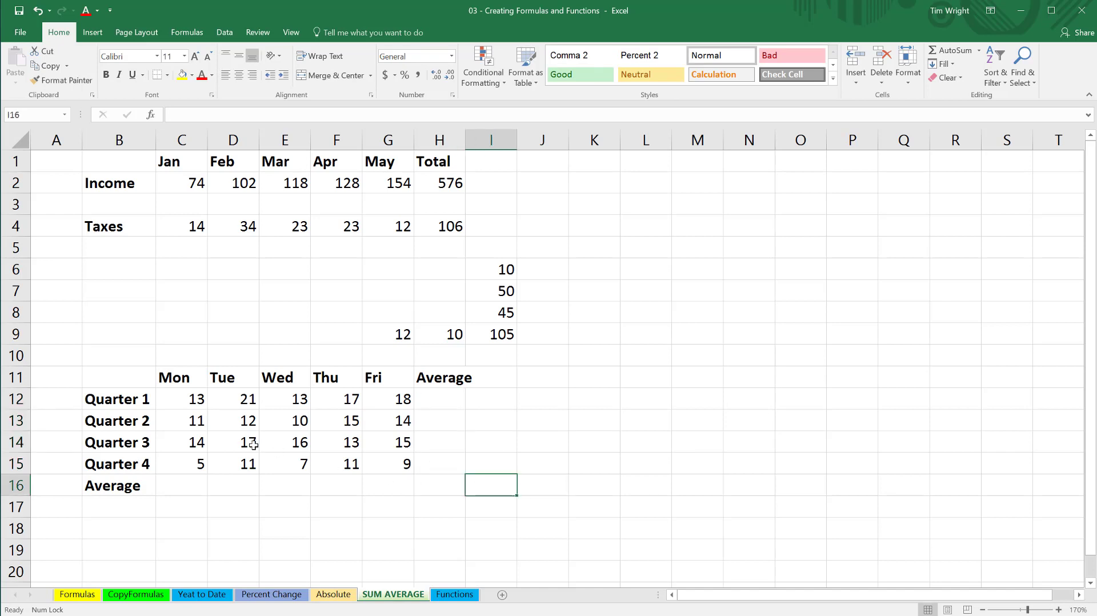
Select C12:H16 and apply the AutoSum Average option to fill row and column averages.
left_click(188, 399)
left_click_drag(207, 415, 429, 478)
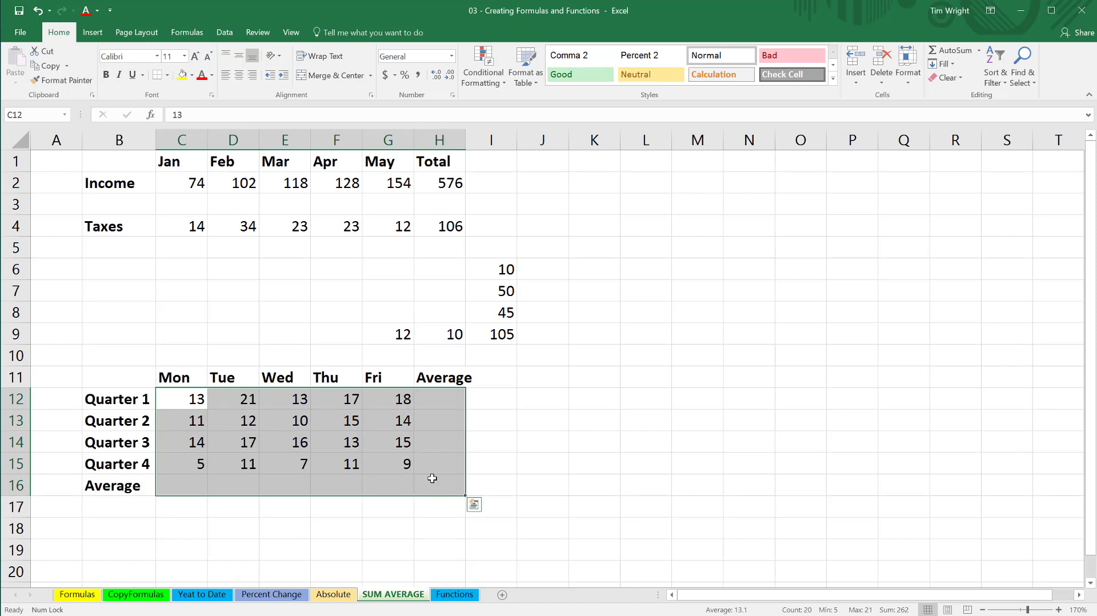
left_click(979, 51)
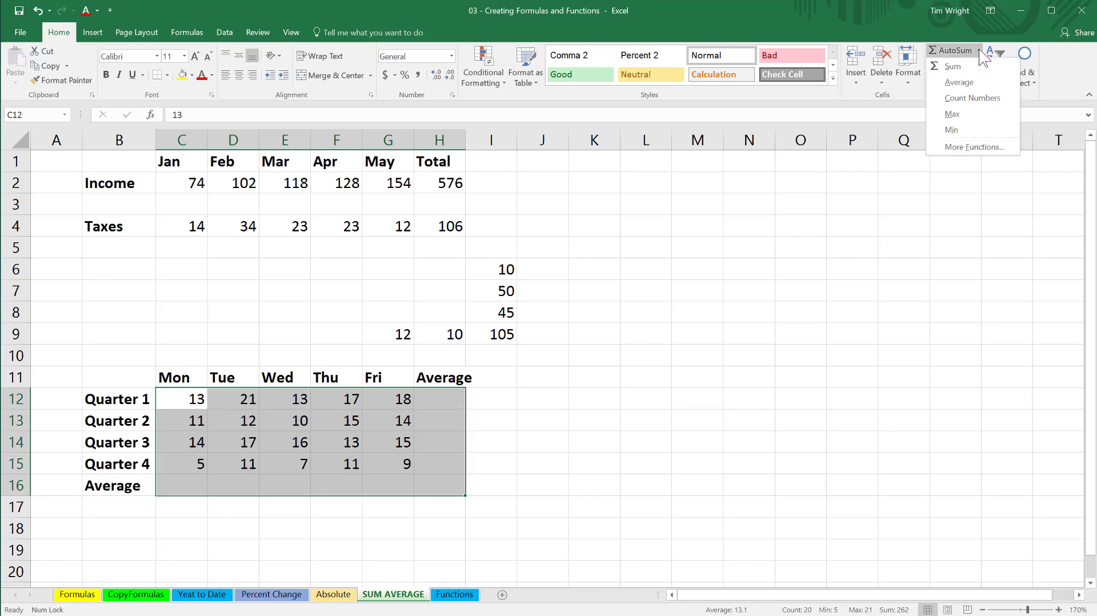
left_click(967, 85)
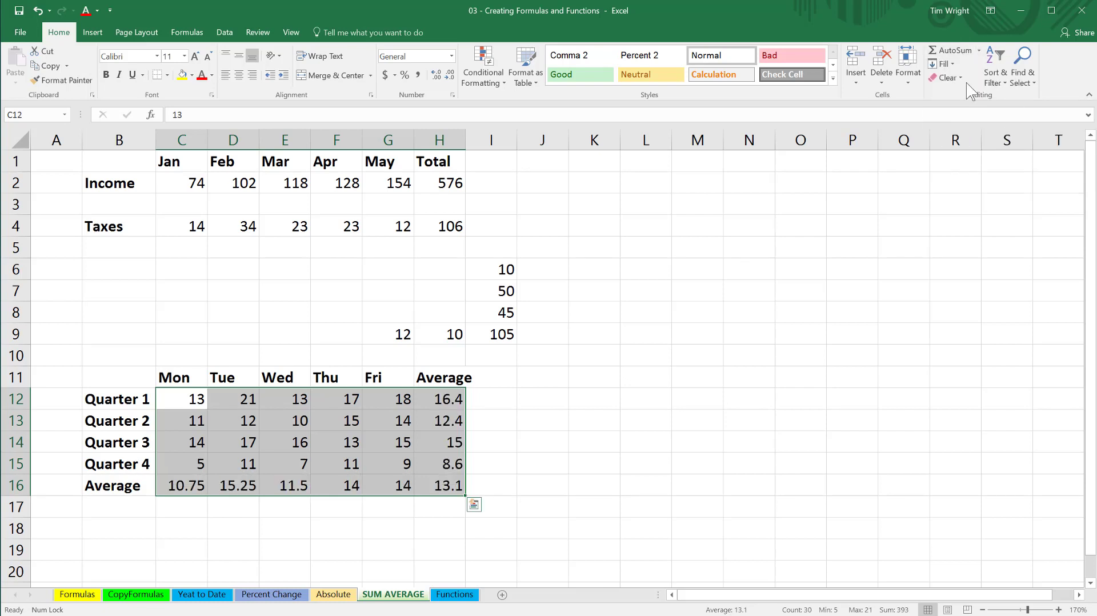